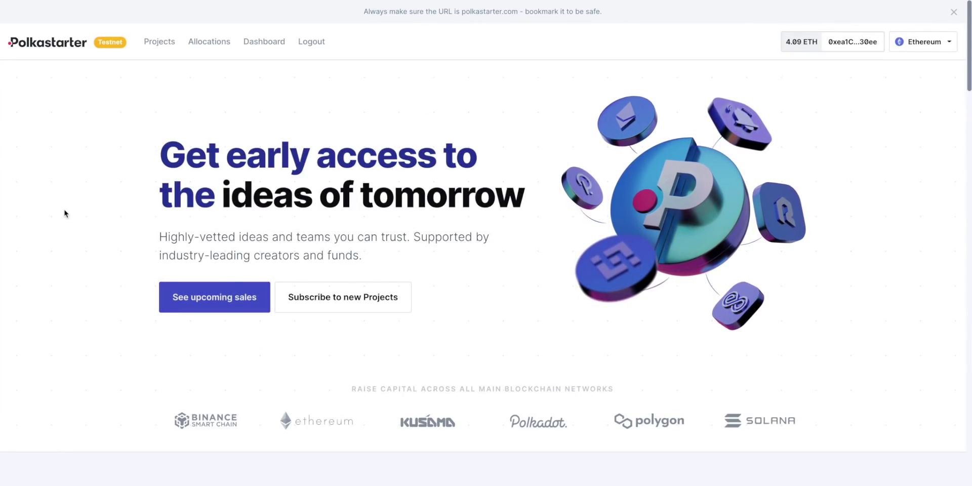
Scroll down the home page to the Upcoming Projects list.
scroll(65, 213, "down", 2)
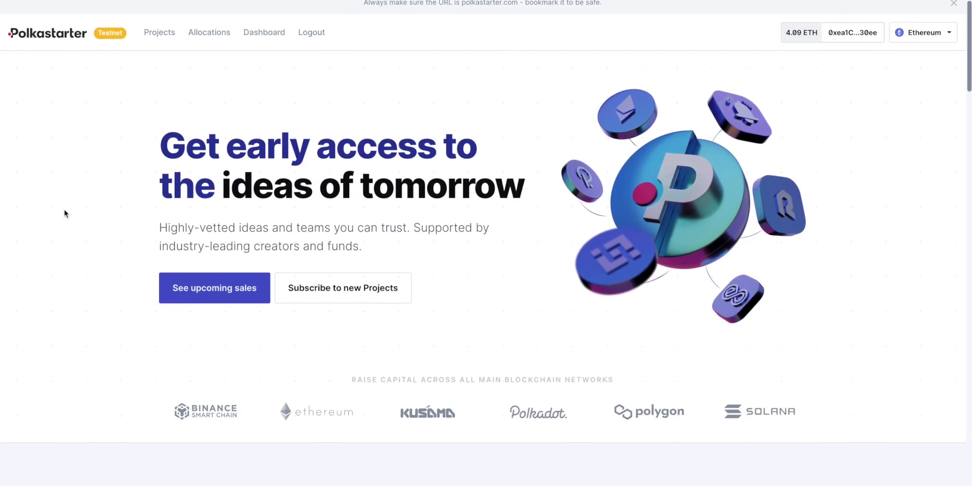
scroll(65, 213, "down", 1)
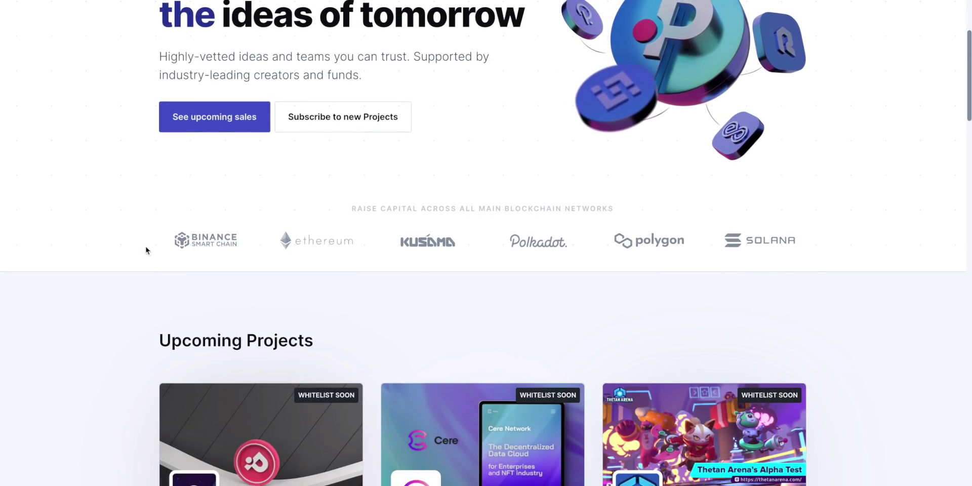
scroll(113, 314, "down", 1)
scroll(113, 314, "down", 1)
scroll(113, 314, "down", 1)
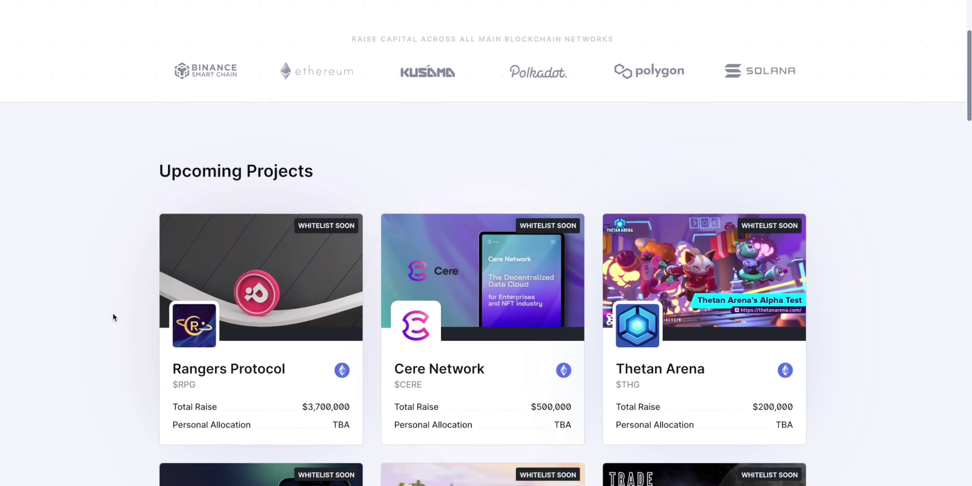
scroll(113, 314, "down", 2)
scroll(112, 317, "down", 1)
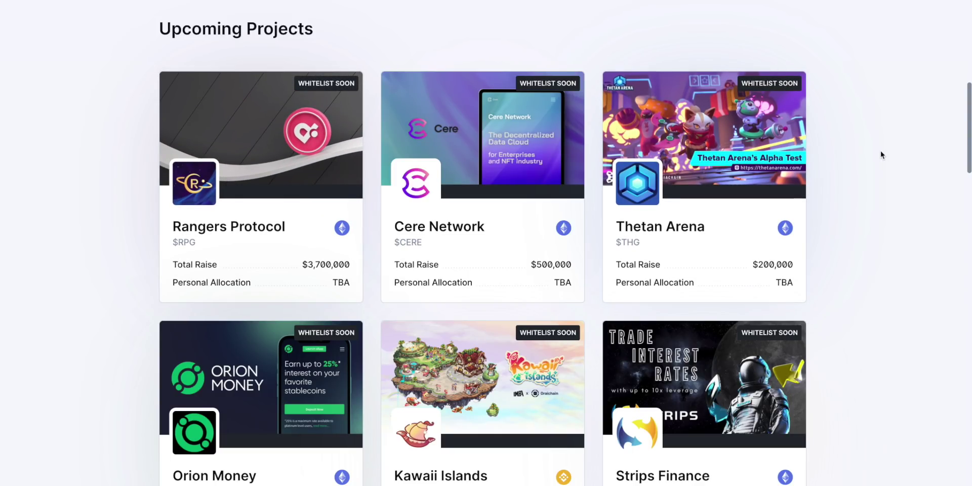
scroll(881, 154, "down", 10)
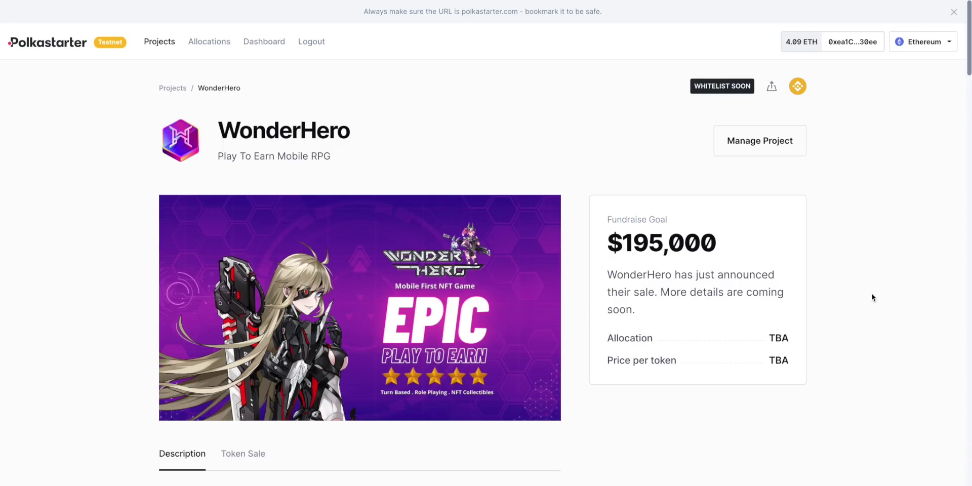
scroll(872, 293, "down", 3)
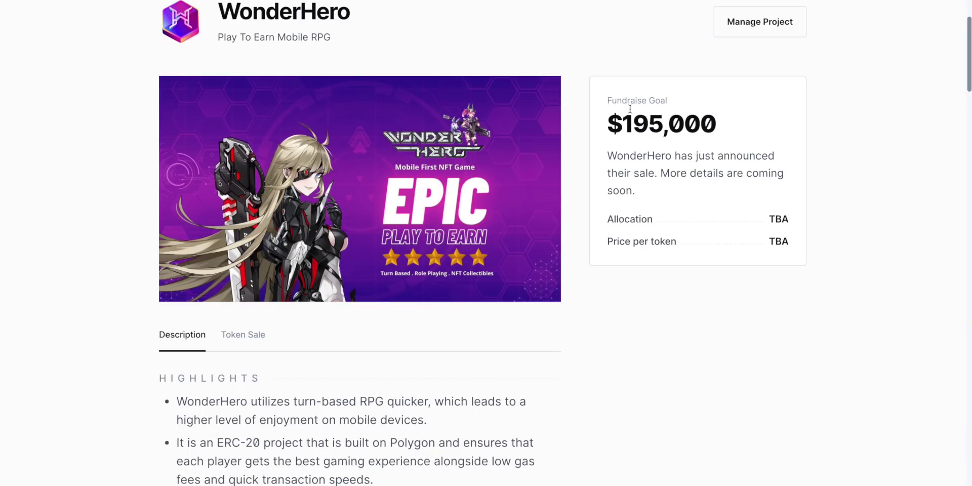
left_click_drag(607, 100, 803, 259)
left_click(804, 259)
scroll(748, 338, "up", 3)
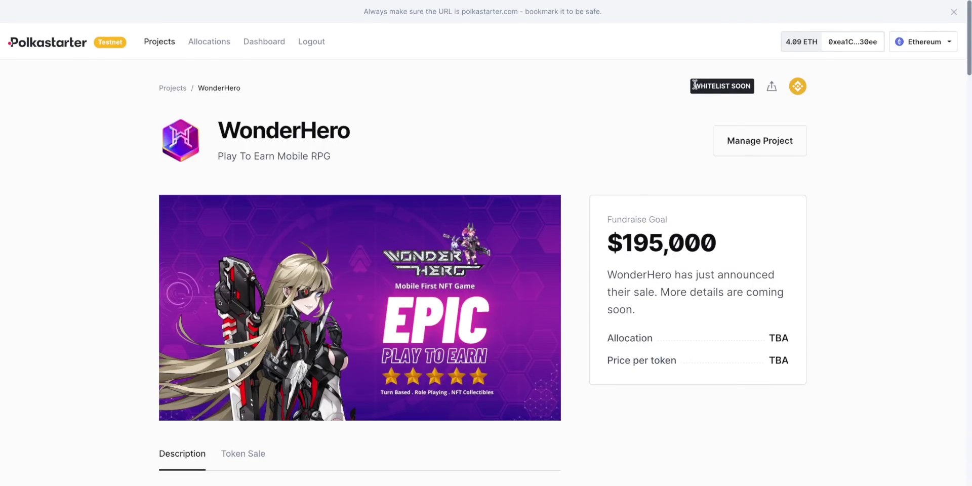
left_click_drag(694, 84, 748, 86)
left_click(642, 113)
scroll(913, 250, "down", 2)
scroll(913, 250, "down", 3)
scroll(914, 250, "down", 3)
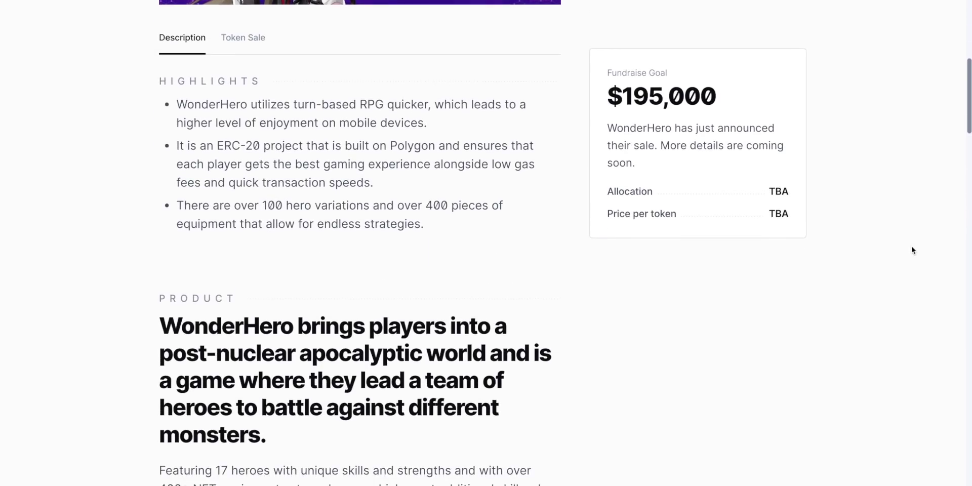
scroll(913, 250, "down", 2)
scroll(369, 152, "up", 2)
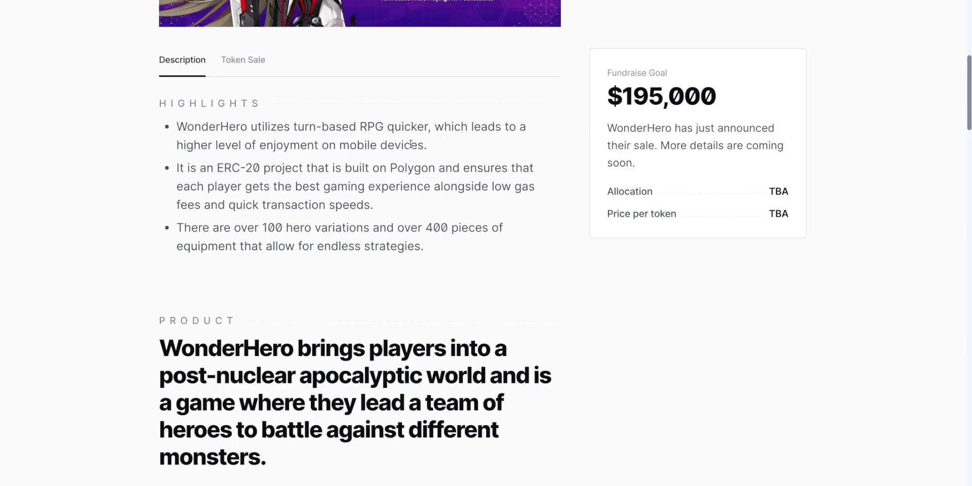
scroll(644, 369, "down", 3)
scroll(644, 369, "down", 7)
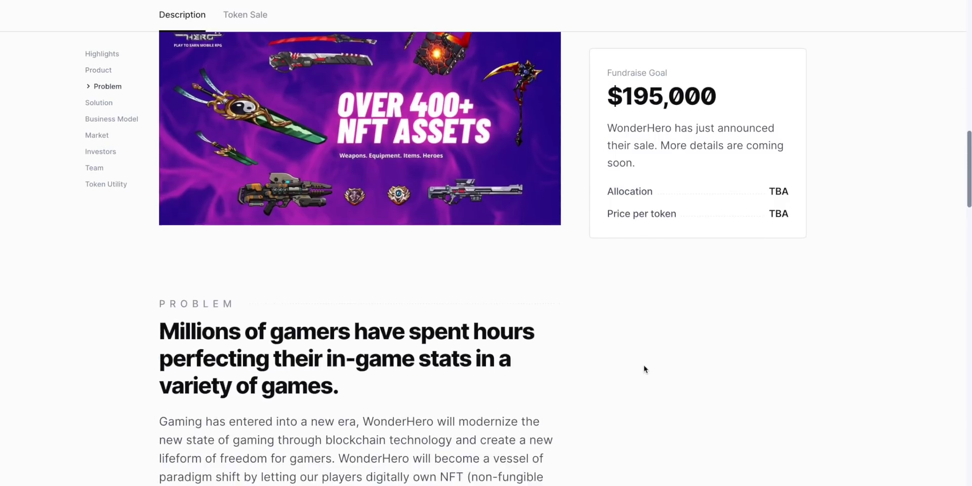
scroll(645, 368, "down", 2)
scroll(644, 369, "down", 7)
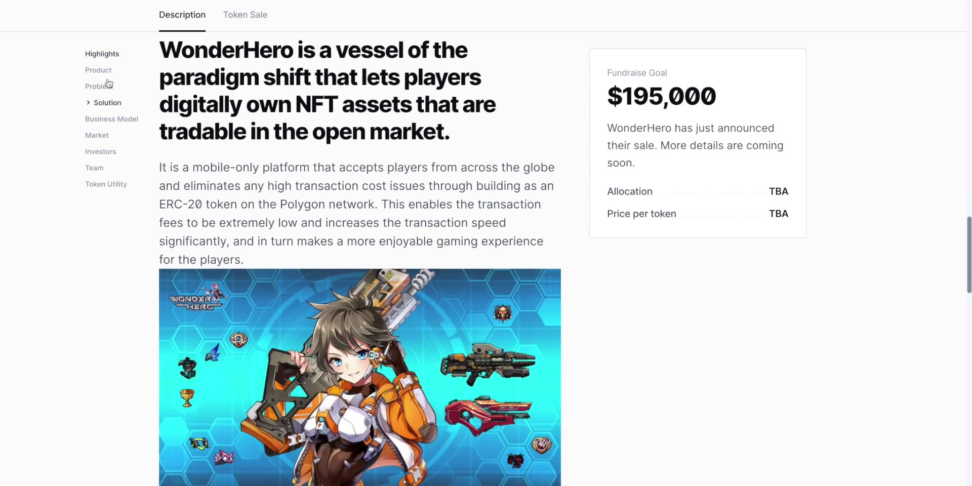
left_click(98, 137)
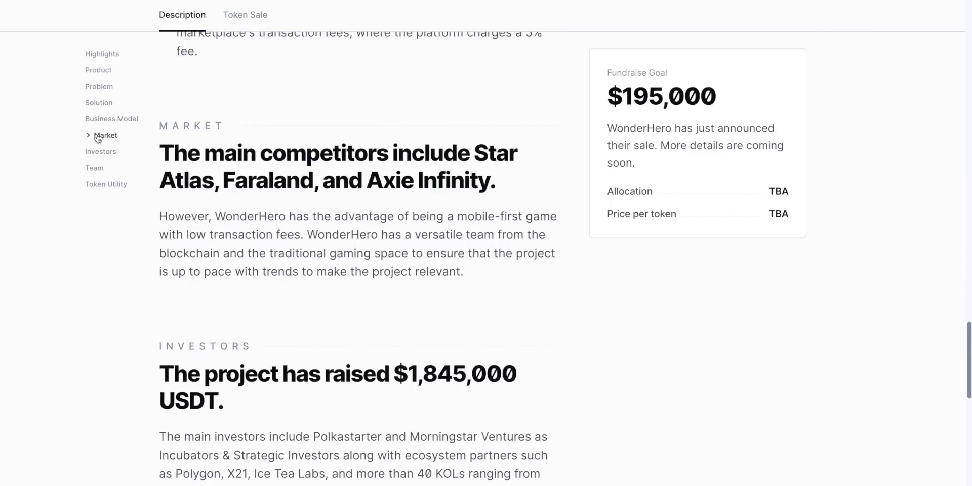
left_click(99, 172)
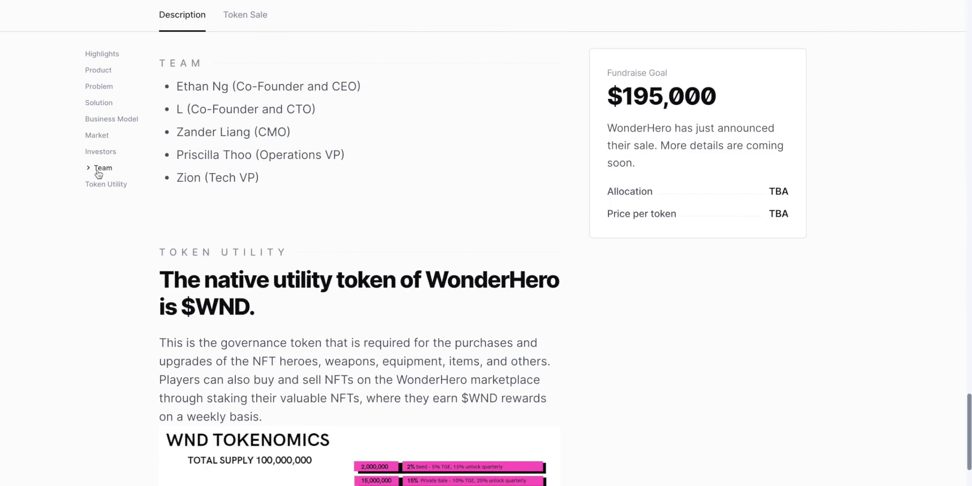
left_click(106, 185)
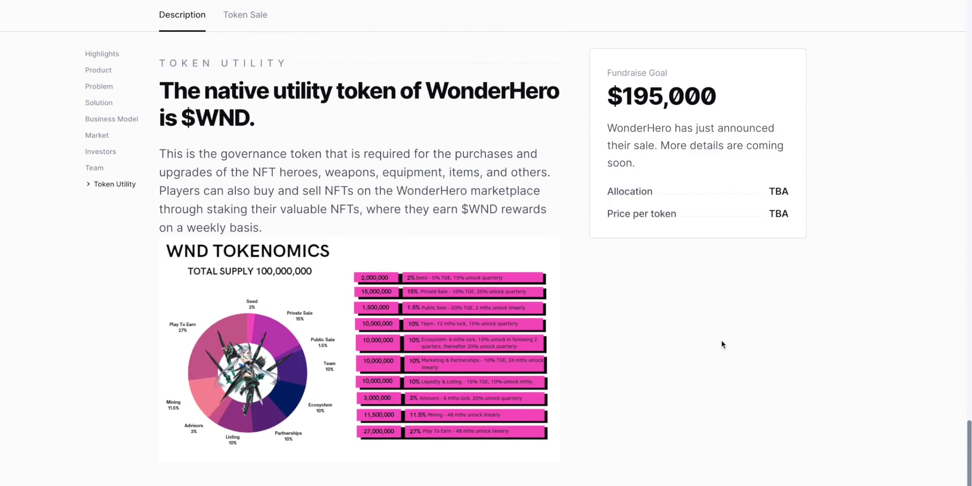
scroll(684, 401, "down", 3)
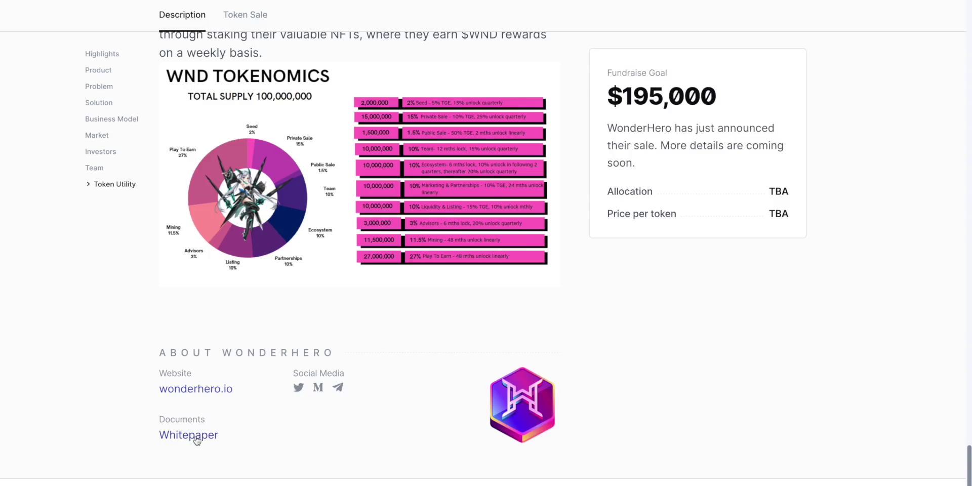
scroll(767, 352, "up", 5)
scroll(767, 353, "up", 15)
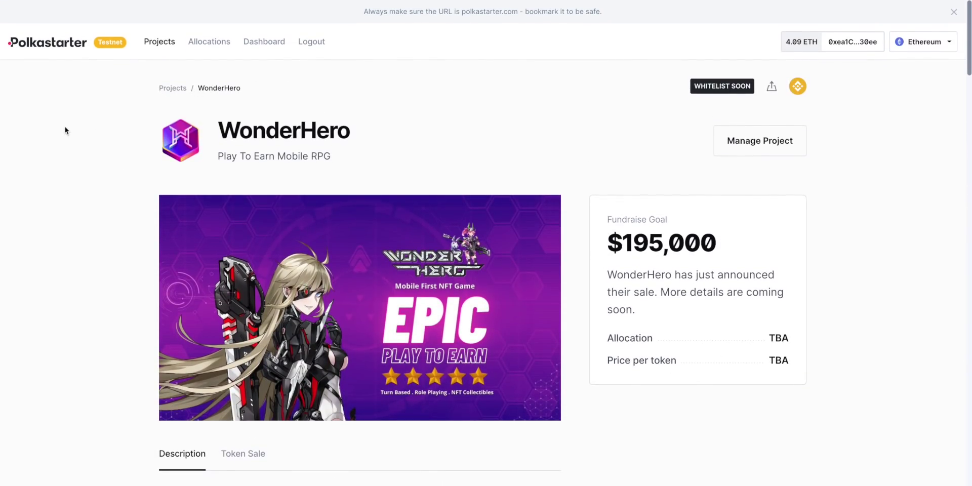
Go back to Upcoming Projects and scroll to the Polkastarter V2 Demo card.
key("alt+Left")
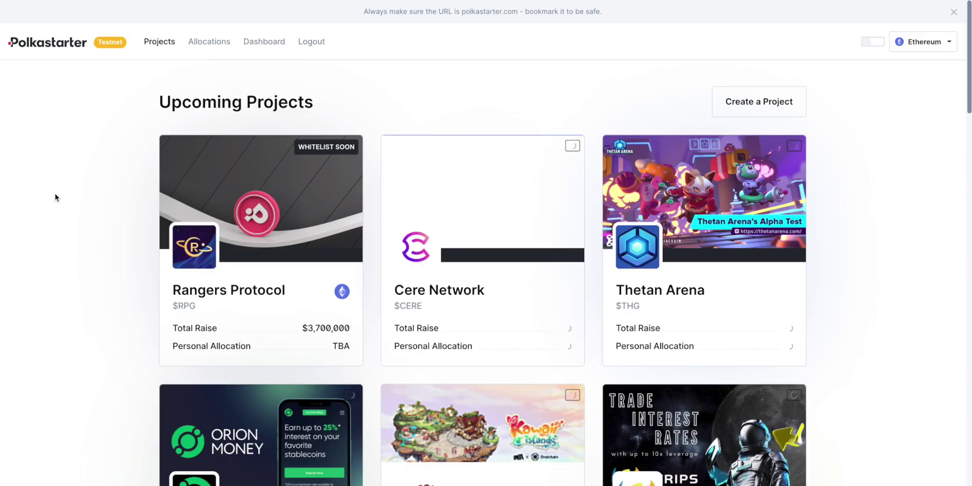
scroll(55, 193, "down", 2)
scroll(55, 198, "down", 5)
scroll(55, 196, "down", 3)
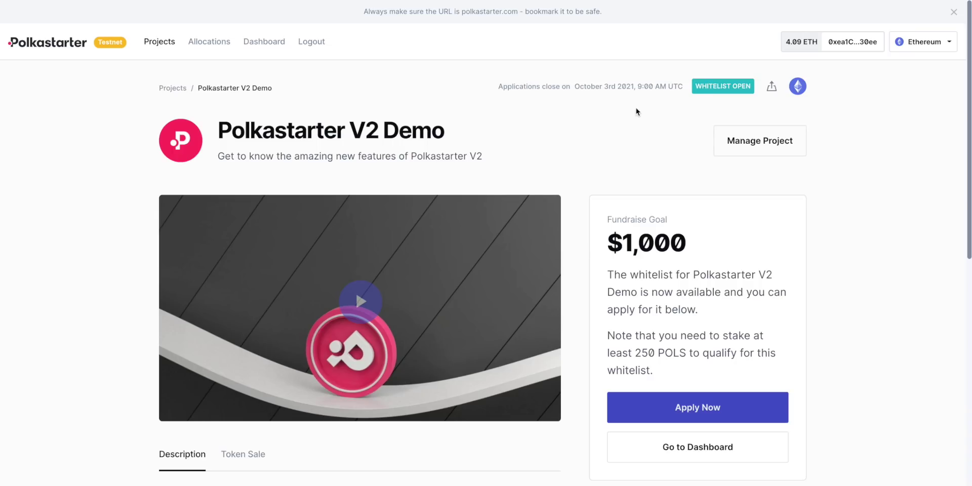
Play the Polkastarter V2 Demo promo video, then replay it.
left_click(360, 302)
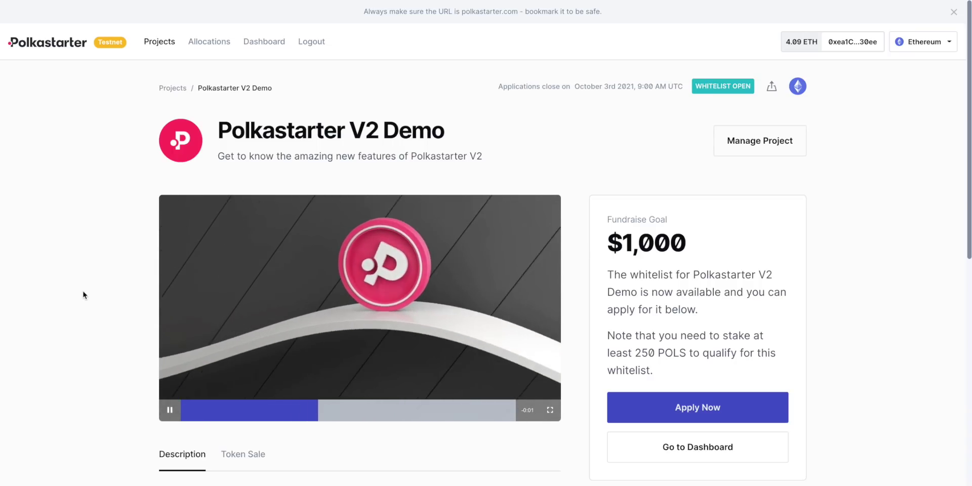
scroll(83, 290, "down", 1)
scroll(83, 290, "up", 1)
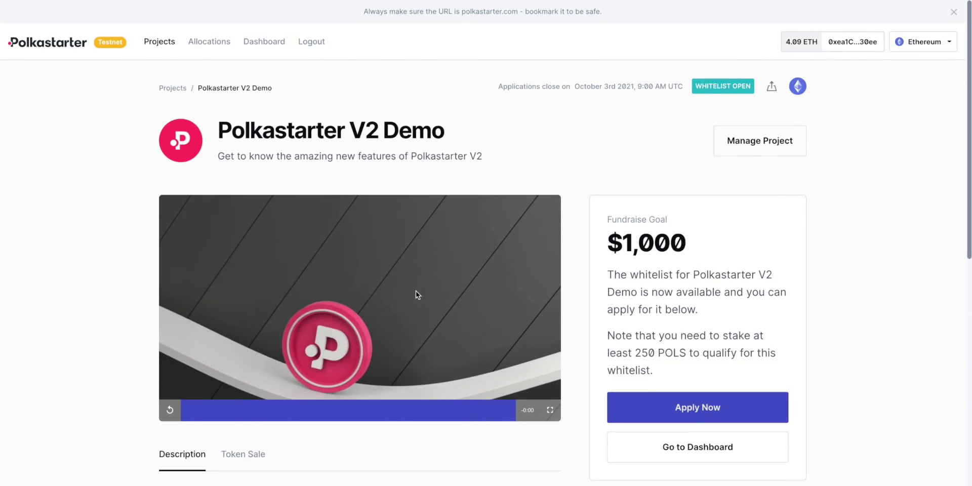
left_click(170, 409)
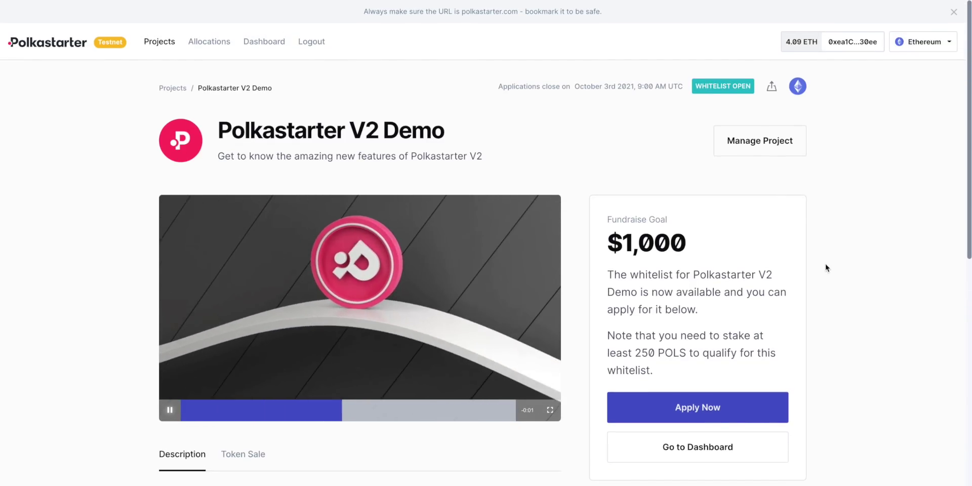
Scroll the project page and highlight its whitelist status text.
scroll(825, 266, "down", 4)
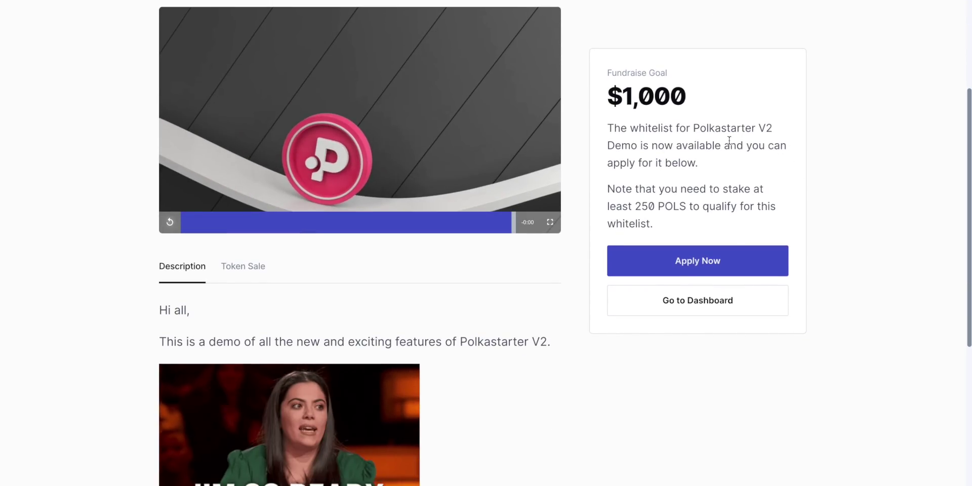
scroll(816, 130, "up", 1)
scroll(819, 134, "down", 2)
scroll(818, 134, "up", 5)
left_click_drag(695, 86, 752, 94)
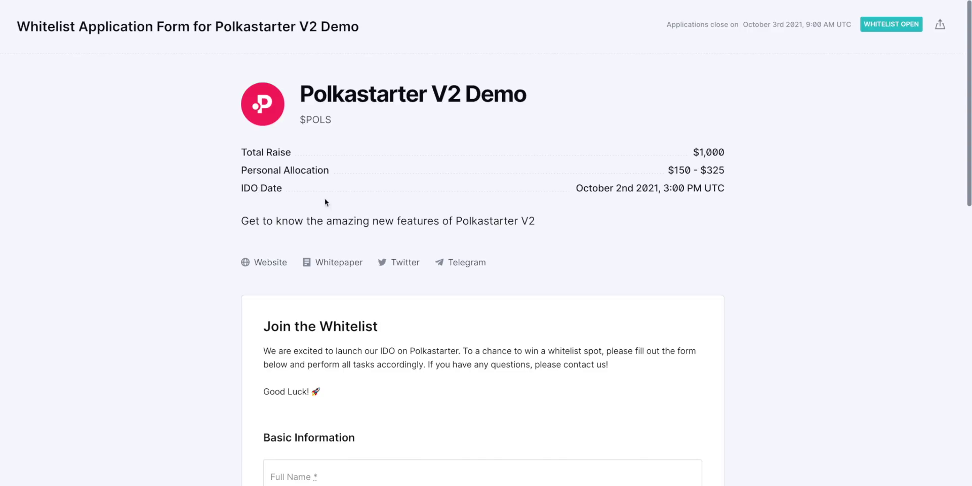
left_click_drag(243, 221, 537, 222)
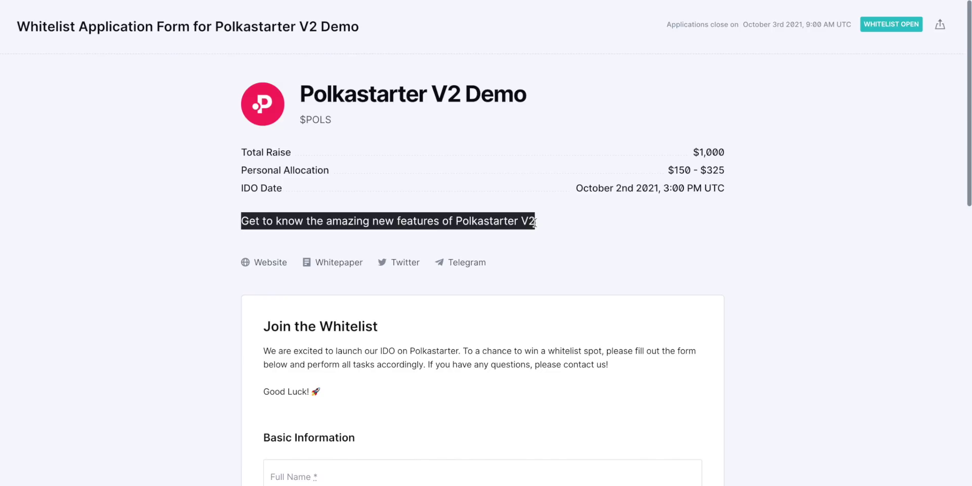
left_click(222, 207)
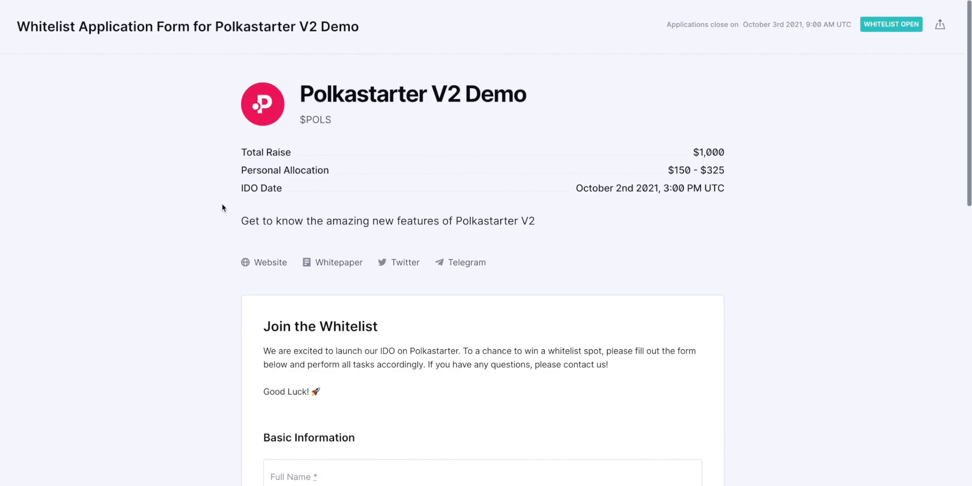
scroll(222, 204, "down", 5)
left_click(296, 147)
left_click(338, 211)
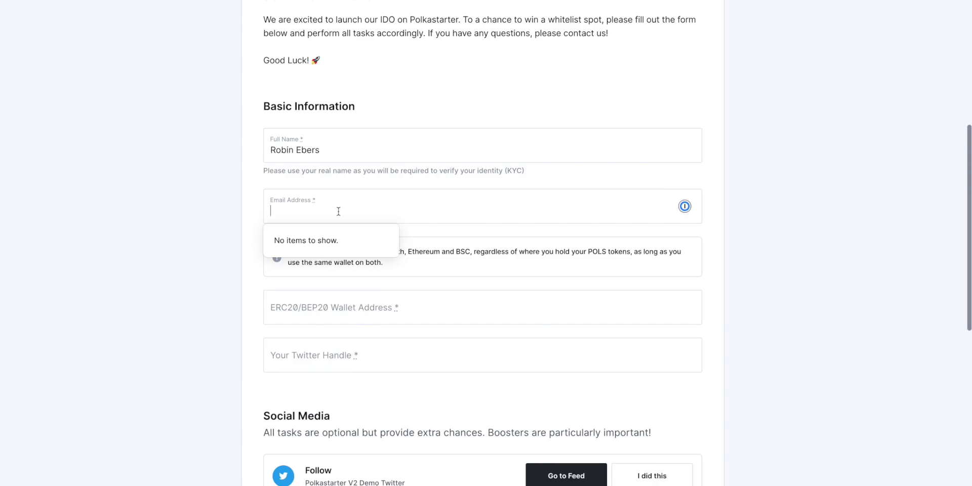
Paste the connected MetaMask wallet address into the Wallet Address field.
key("Tab")
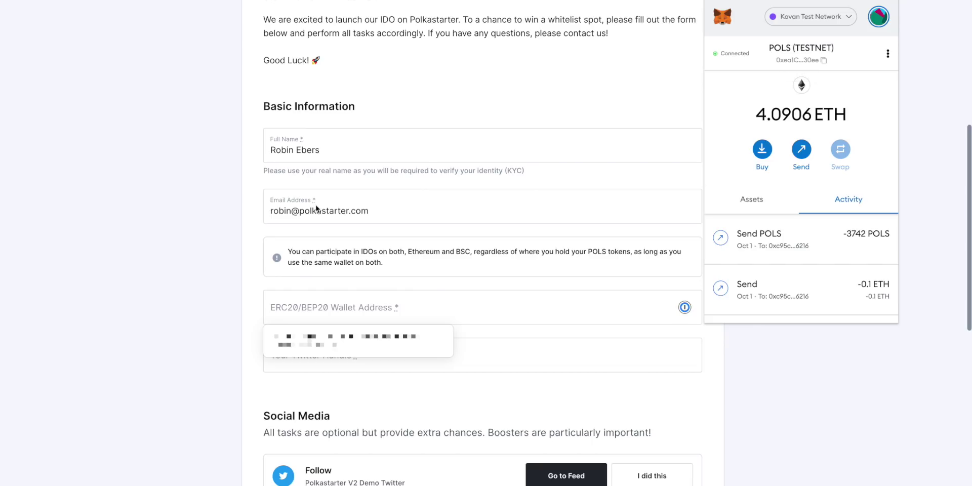
left_click(306, 256)
key("ctrl+v")
key("Tab")
Enter Twitter handle 'rawcrypto' and mark all five social tasks as done.
type("rawcrypto")
scroll(170, 339, "down", 5)
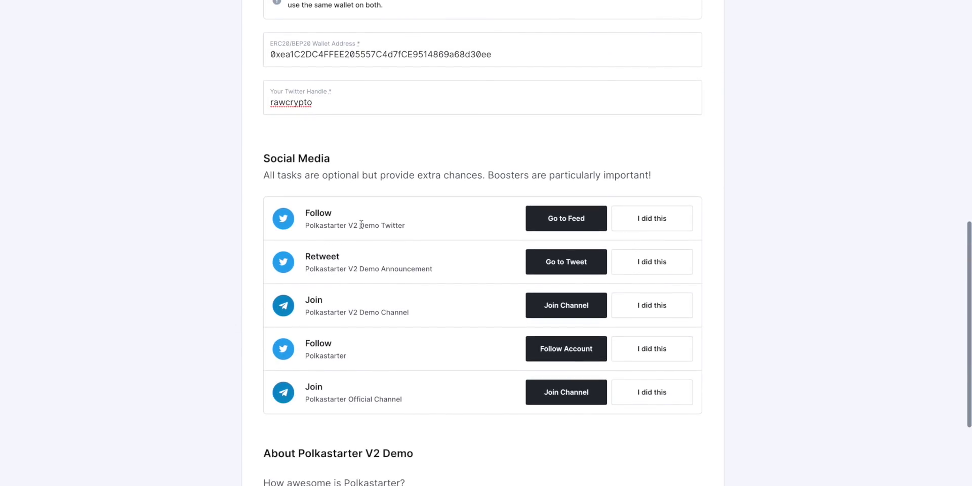
left_click(684, 222)
left_click(661, 258)
left_click(654, 304)
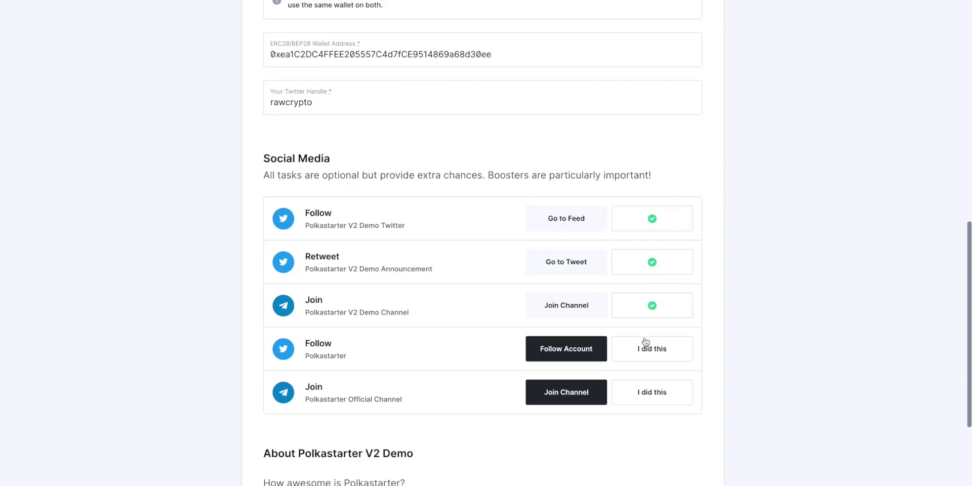
left_click(643, 349)
left_click(641, 392)
scroll(816, 390, "down", 2)
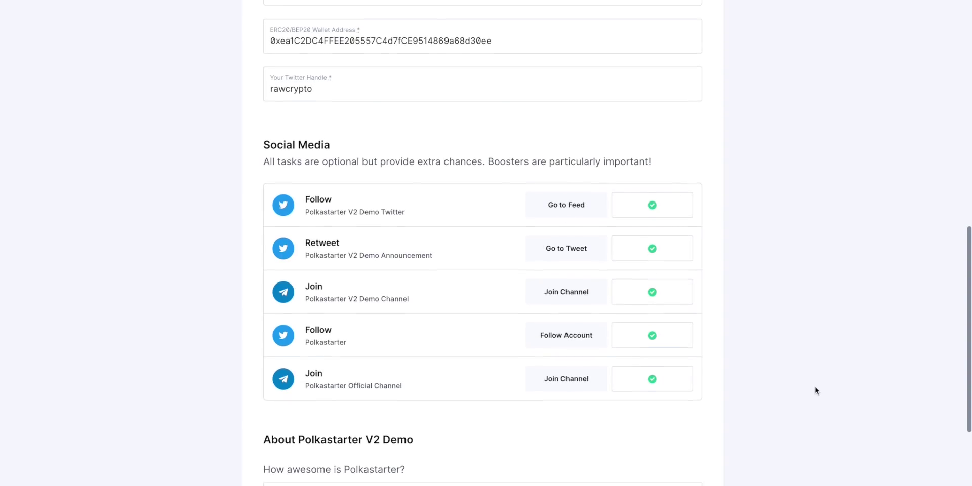
scroll(815, 390, "down", 1)
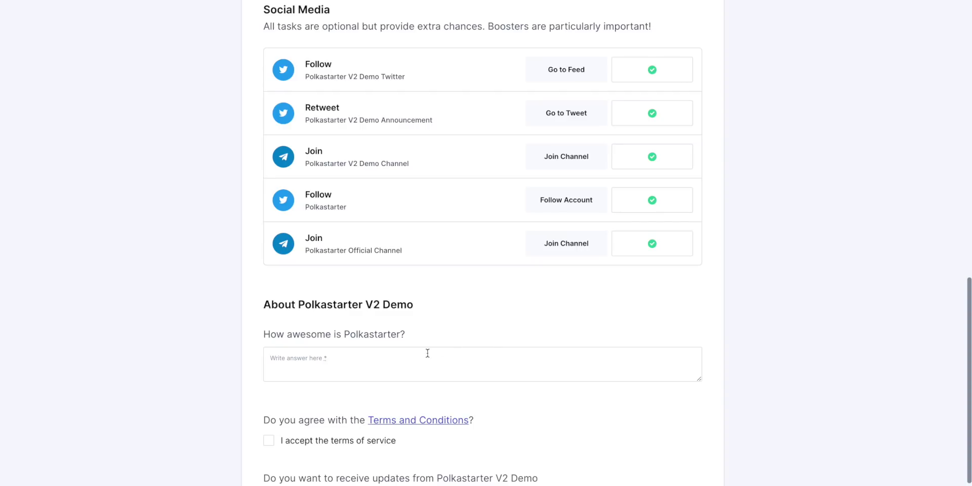
Answer 'Very awesome!', accept the terms, opt in to updates, and pass reCAPTCHA.
left_click(369, 358)
type("Very awesome!")
scroll(278, 263, "down", 4)
left_click(269, 259)
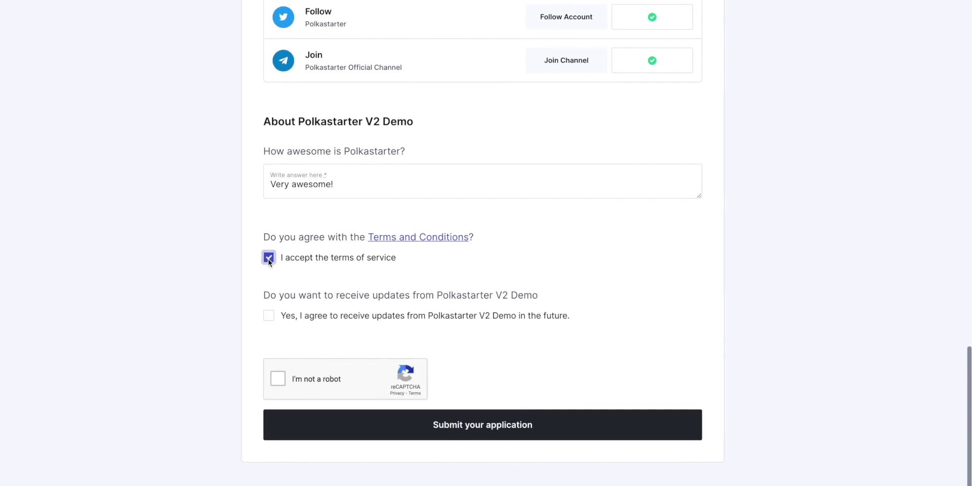
left_click(269, 316)
left_click(279, 383)
Submit the whitelist application and confirm it in the dialog.
scroll(182, 322, "up", 3)
scroll(183, 322, "up", 5)
scroll(182, 317, "up", 10)
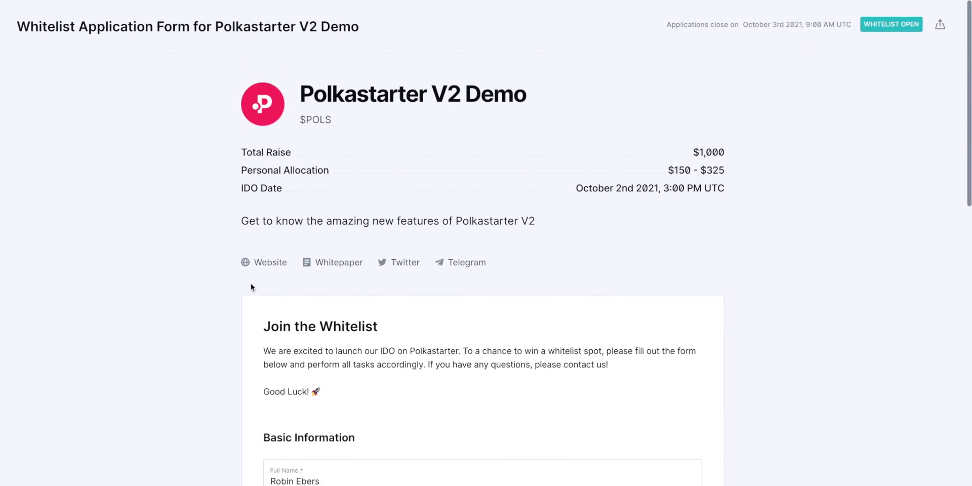
scroll(556, 276, "down", 4)
scroll(556, 276, "down", 6)
scroll(556, 272, "down", 4)
scroll(556, 275, "down", 2)
scroll(552, 294, "down", 2)
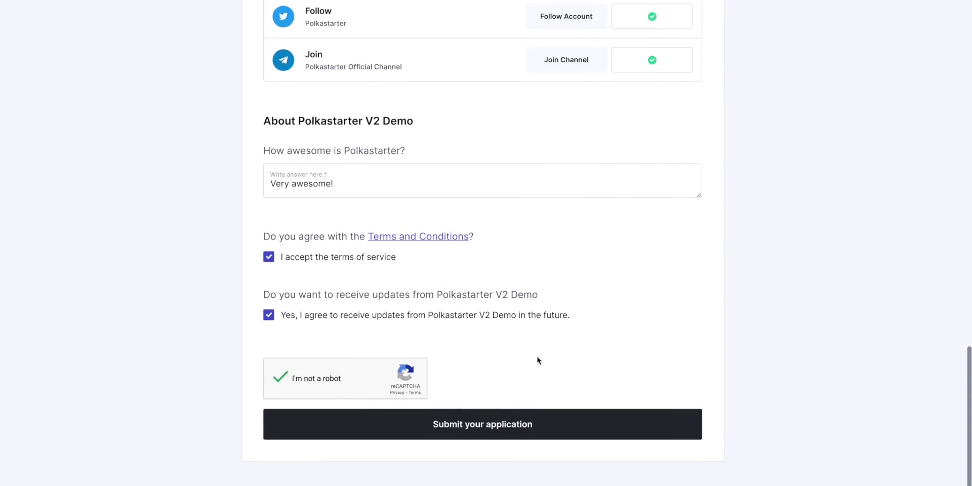
left_click(474, 434)
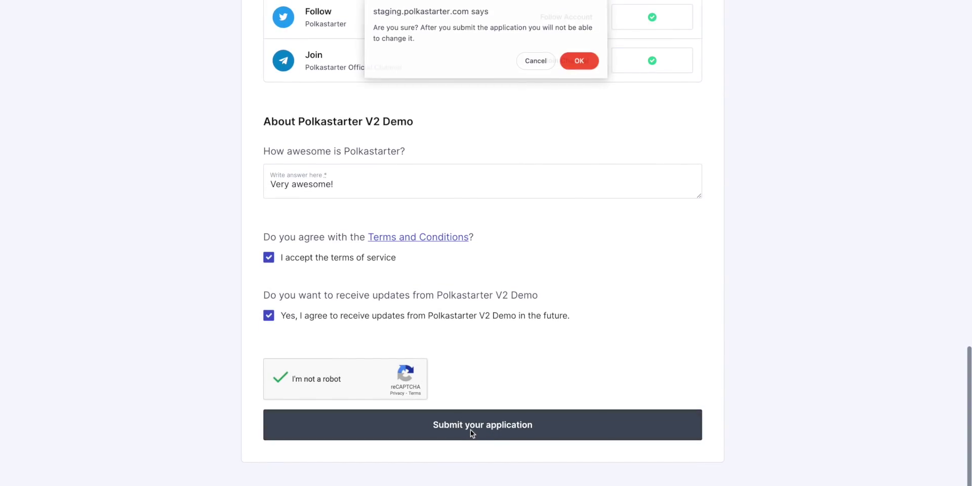
left_click(579, 61)
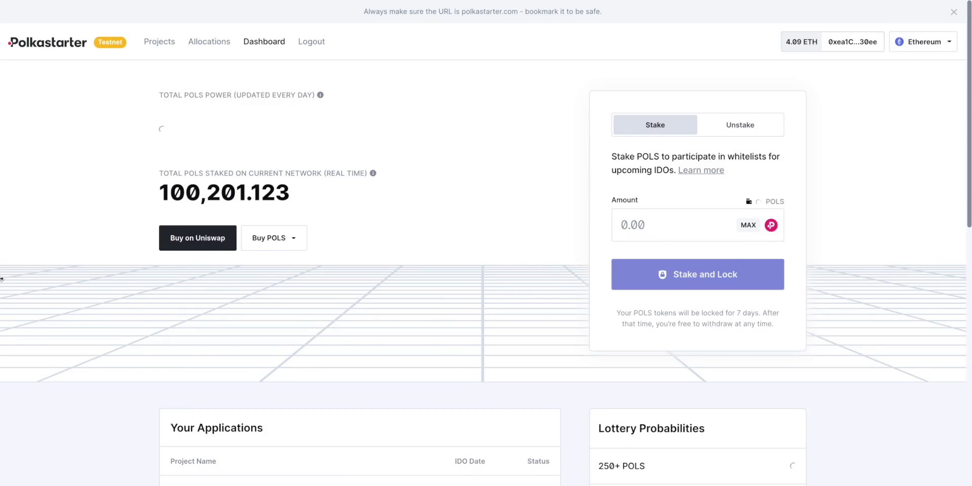
Check the Applied status and highlight the 100,201.123 POLS power and staked totals.
scroll(1, 278, "down", 8)
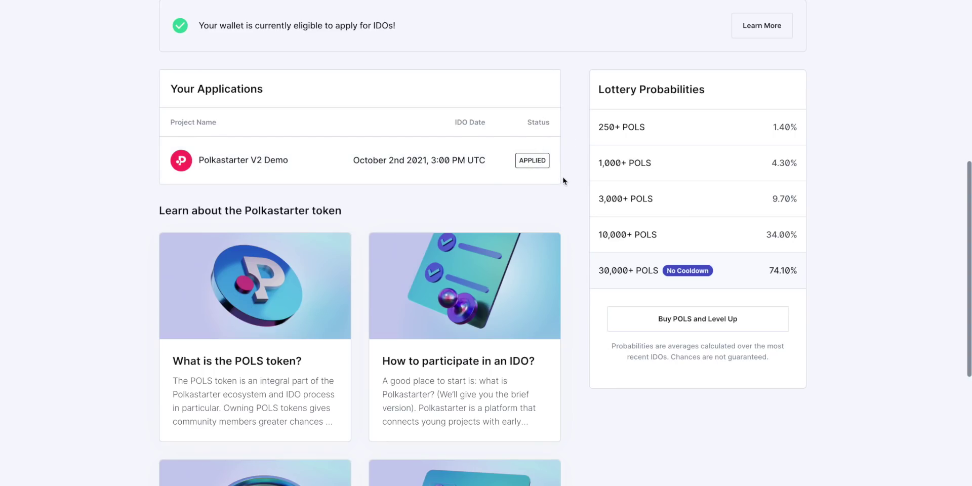
scroll(564, 181, "up", 8)
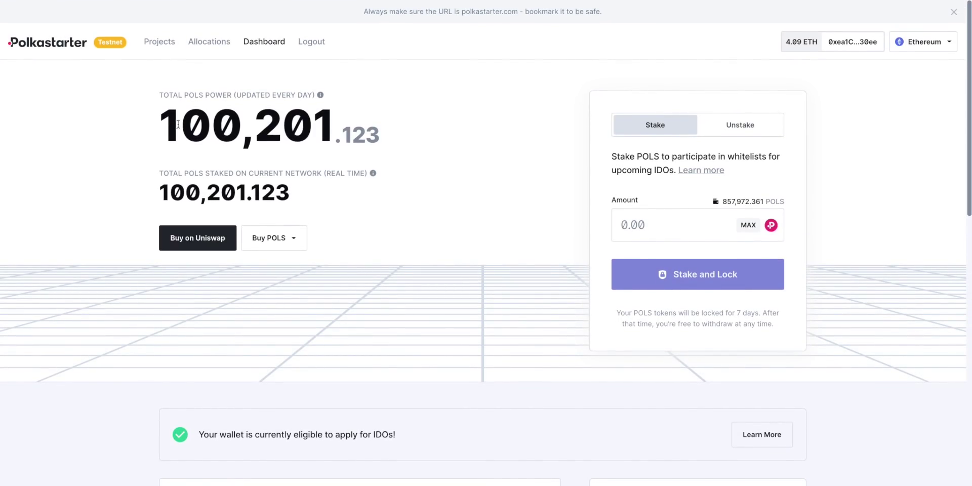
left_click_drag(163, 118, 405, 121)
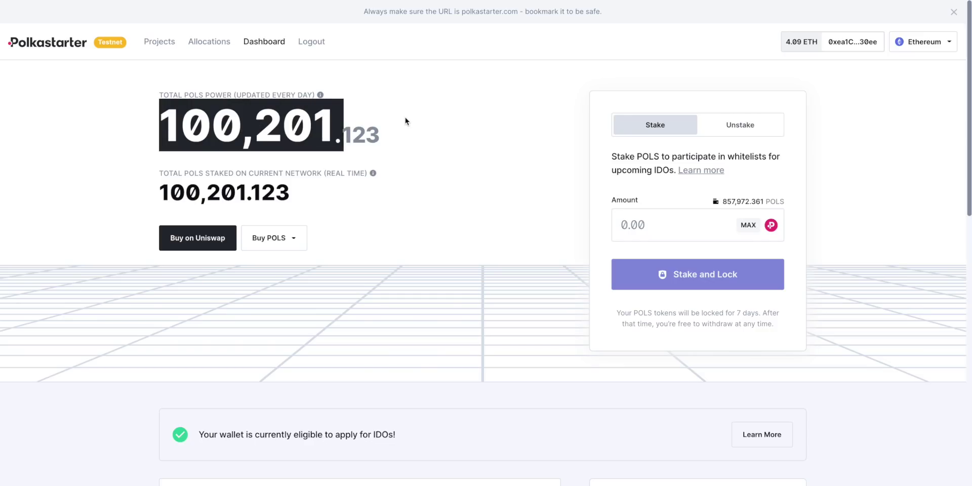
left_click(379, 139)
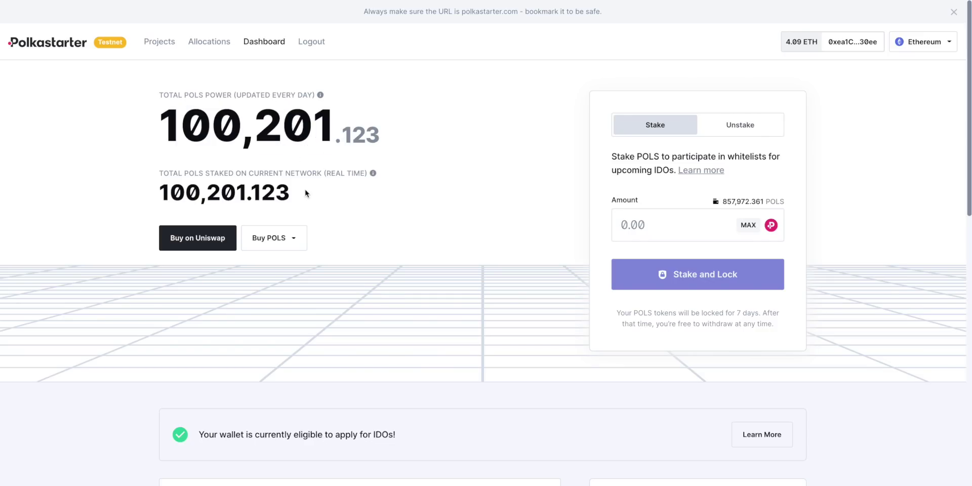
left_click_drag(159, 190, 336, 195)
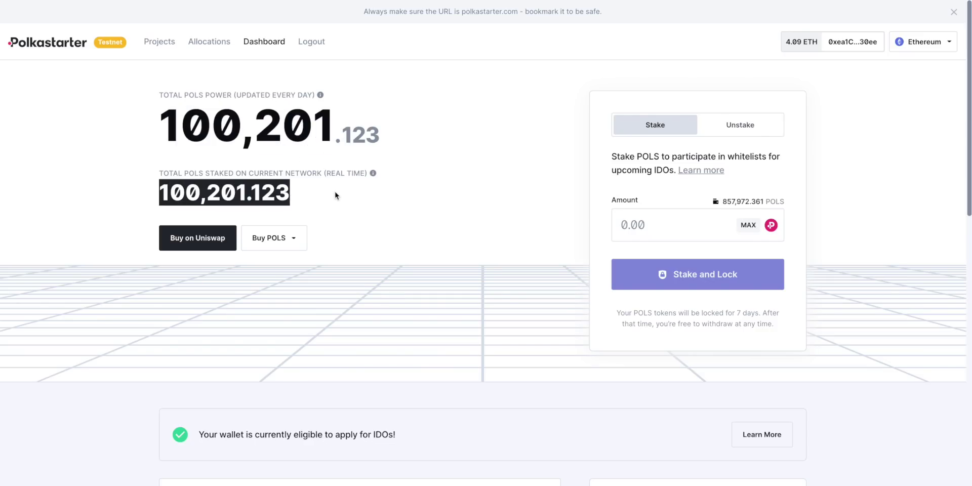
left_click(336, 195)
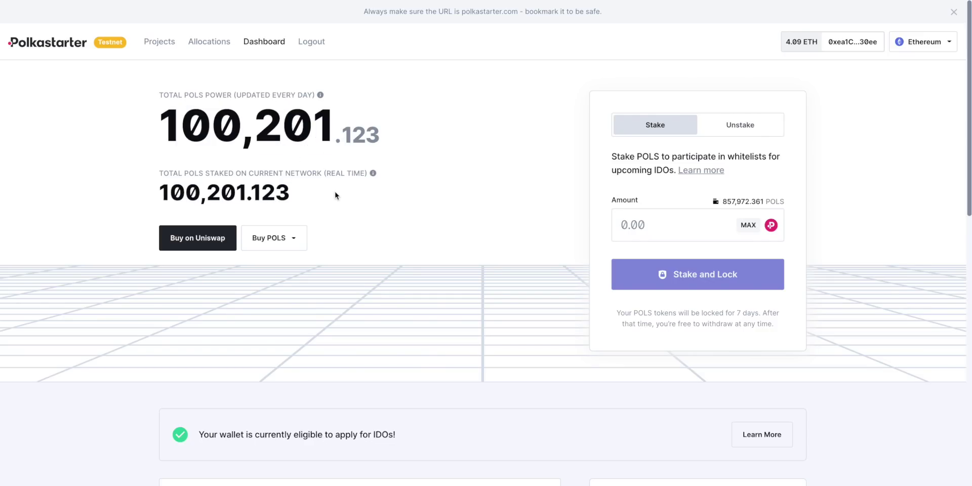
Stake and lock 5000 POLS, confirming the transaction in MetaMask.
left_click(669, 232)
type("5000")
left_click(679, 277)
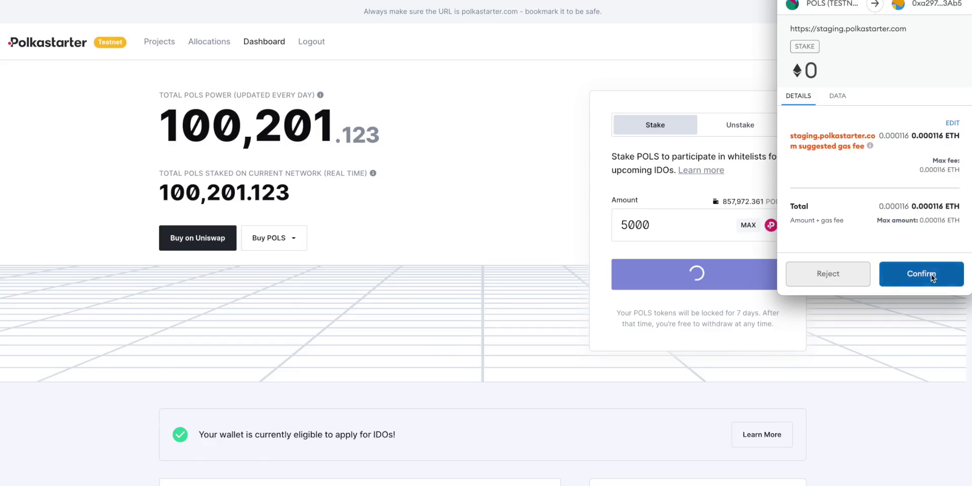
left_click(931, 277)
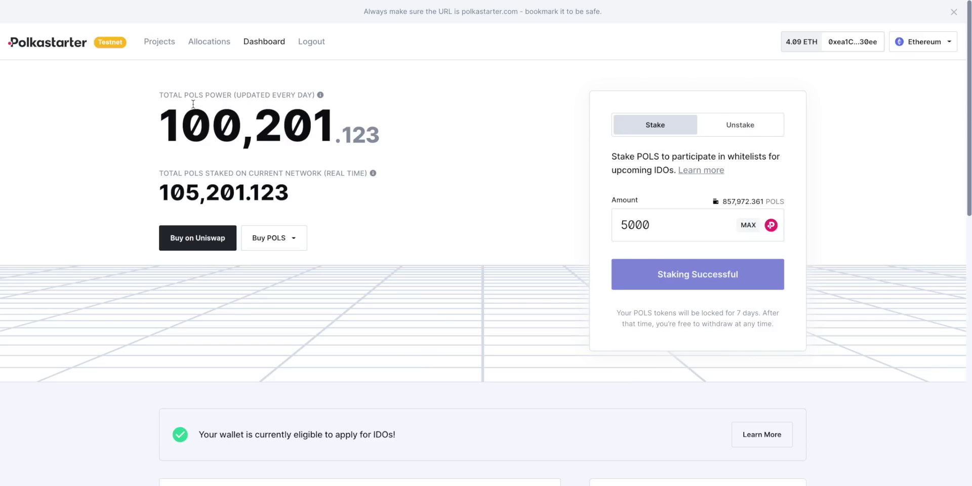
left_click_drag(166, 126, 388, 129)
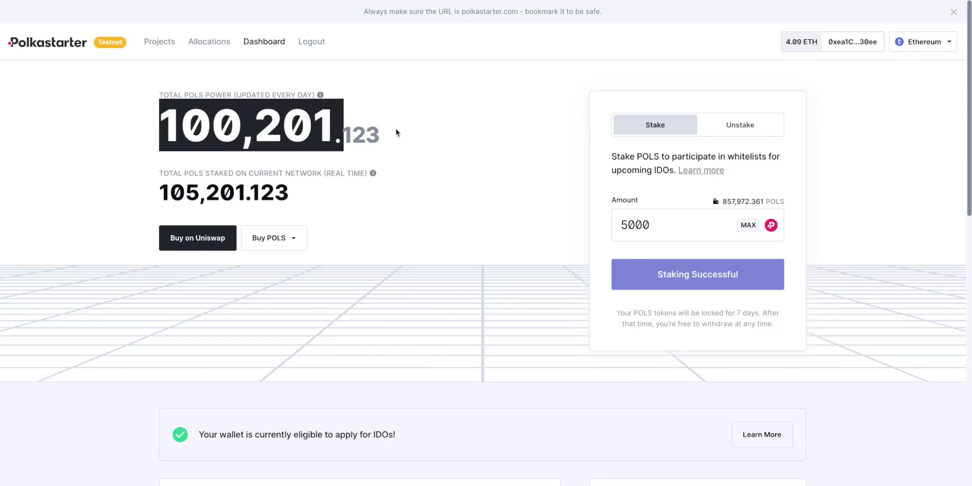
left_click(397, 133)
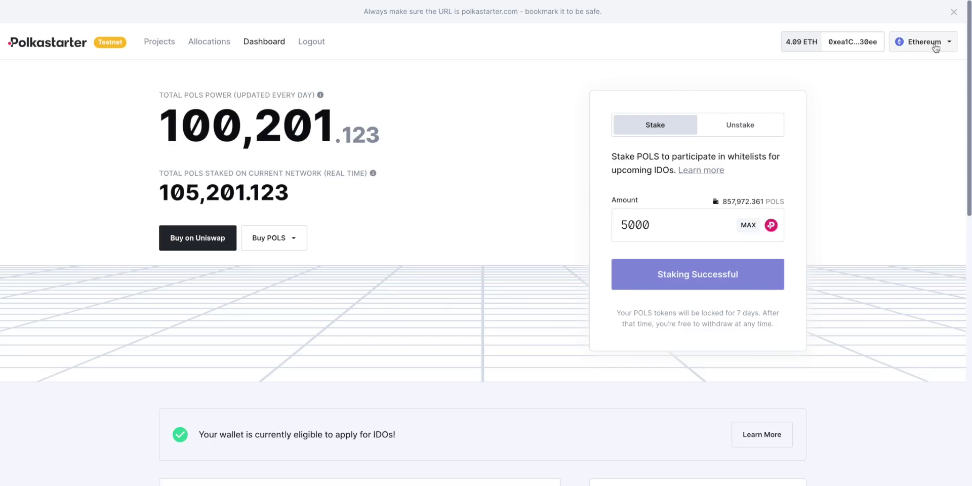
mouse_move(165, 196)
left_mouse_down()
mouse_move(298, 197)
mouse_move(151, 194)
left_mouse_up()
left_click(298, 197)
left_click(262, 191)
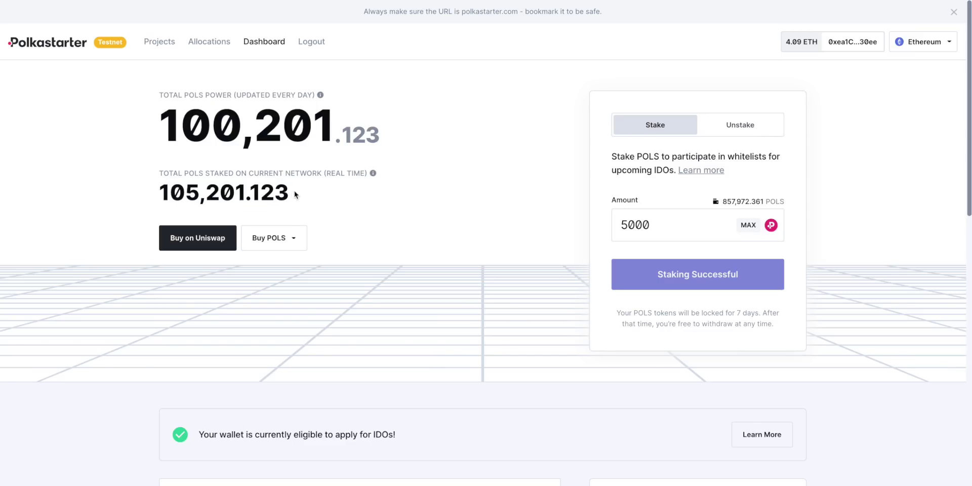
left_click_drag(296, 195, 138, 195)
left_click(136, 195)
left_click_drag(167, 125, 354, 123)
left_click(431, 128)
mouse_move(320, 95)
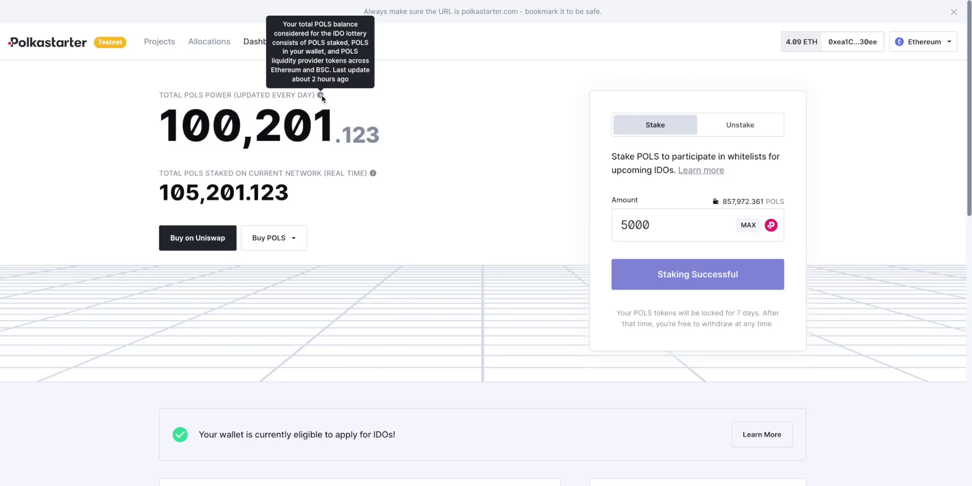
Scroll the dashboard to review Lottery Probabilities and the application's KYC OPEN status.
scroll(408, 223, "down", 5)
scroll(408, 223, "down", 2)
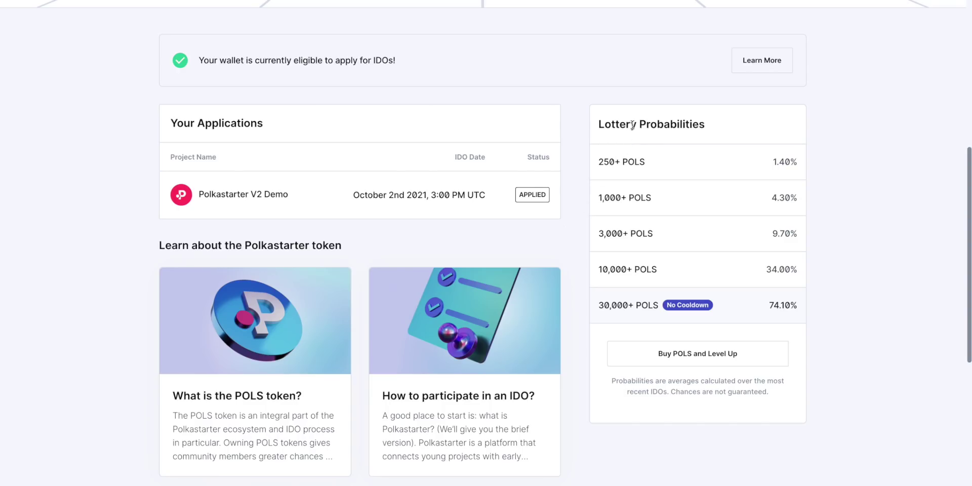
left_click_drag(598, 124, 708, 127)
left_click(709, 161)
scroll(729, 211, "up", 7)
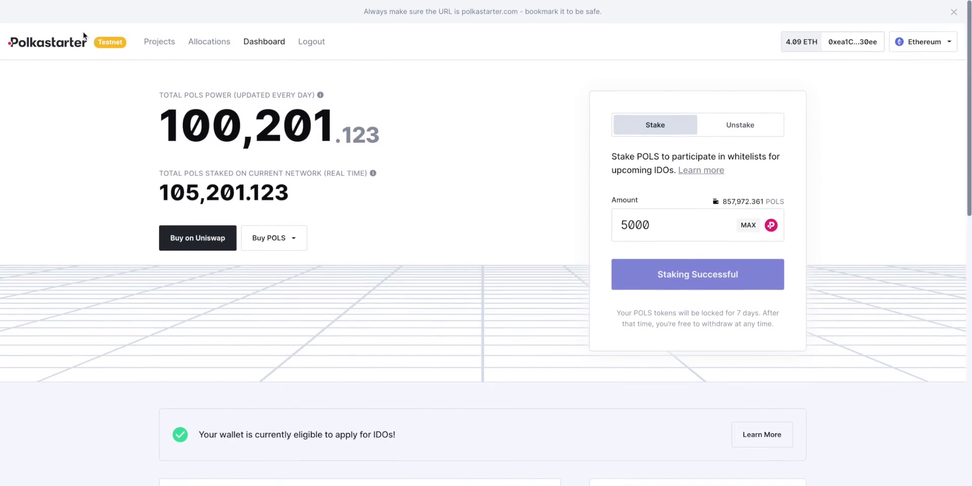
scroll(595, 380, "down", 2)
scroll(595, 379, "down", 7)
scroll(551, 249, "down", 4)
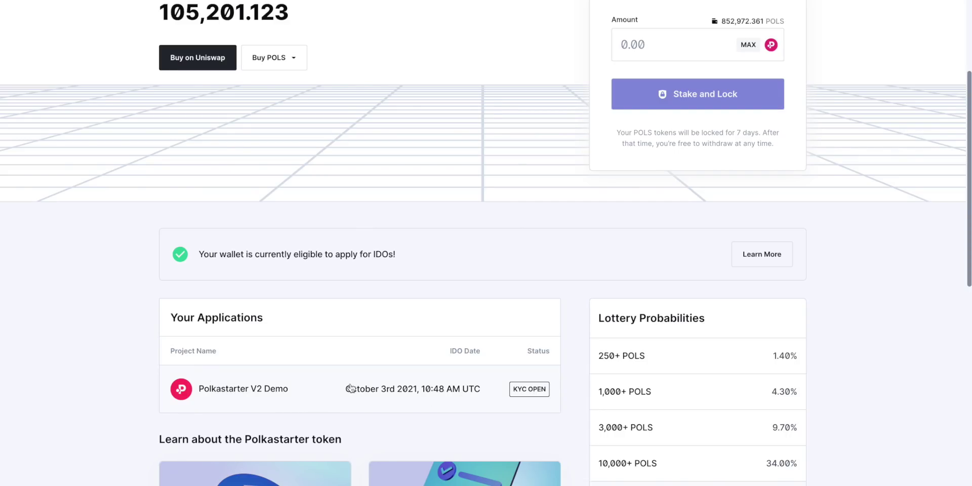
Open the Polkastarter V2 Demo project page from Your Applications.
scroll(577, 342, "up", 2)
scroll(577, 342, "up", 2)
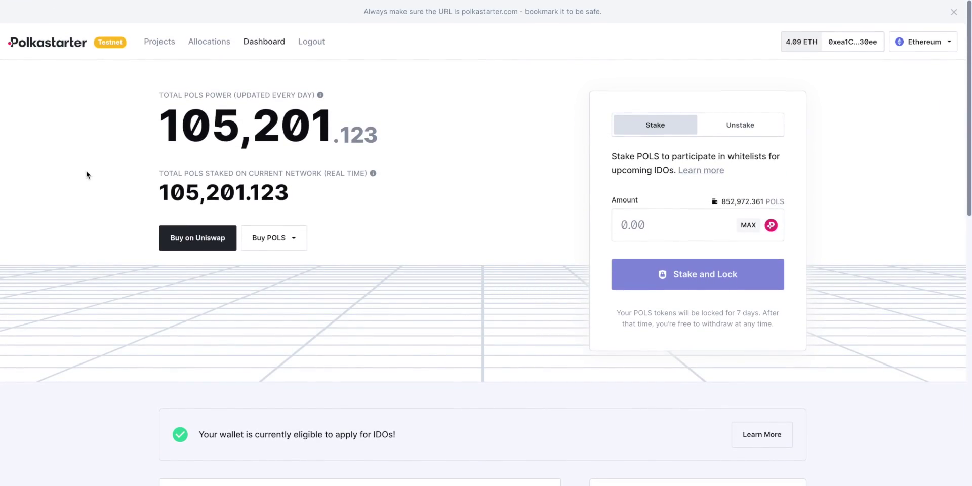
scroll(87, 175, "down", 1)
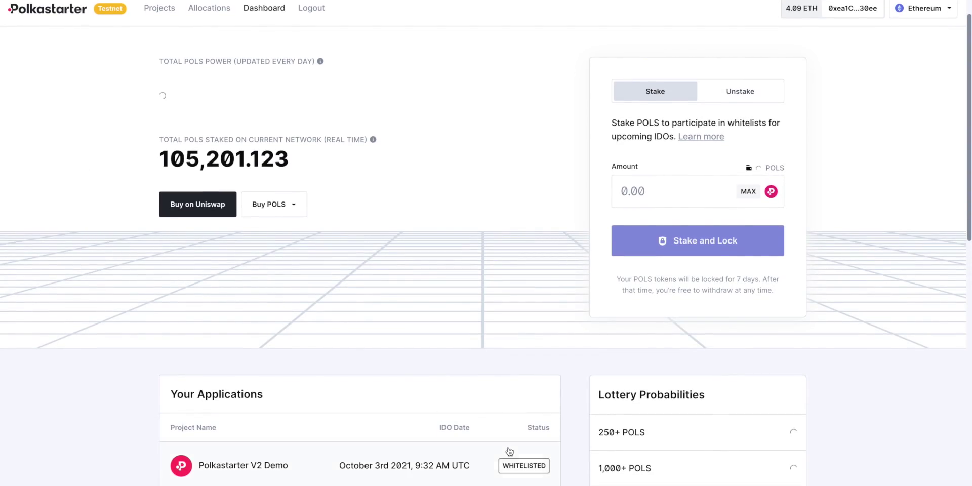
scroll(488, 461, "down", 3)
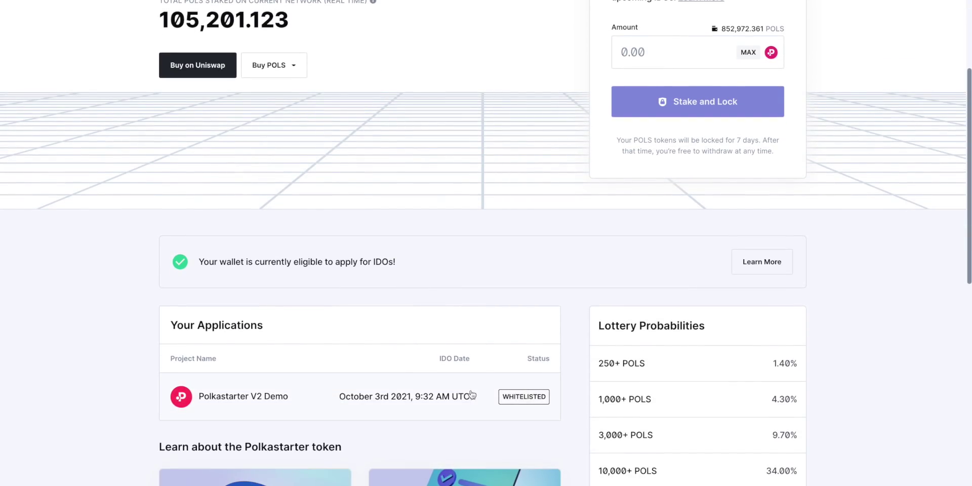
left_click(528, 393)
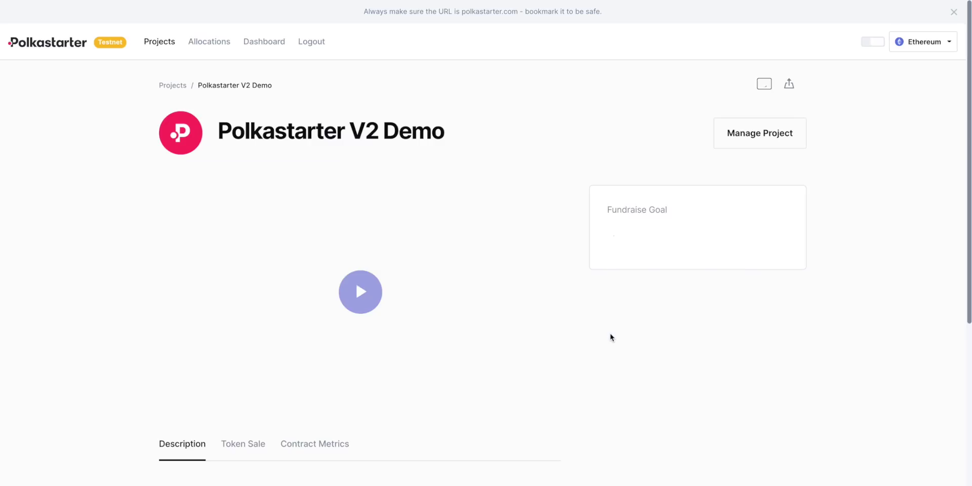
Highlight the whitelist confirmation message and review the live sale details.
left_click_drag(374, 95, 614, 95)
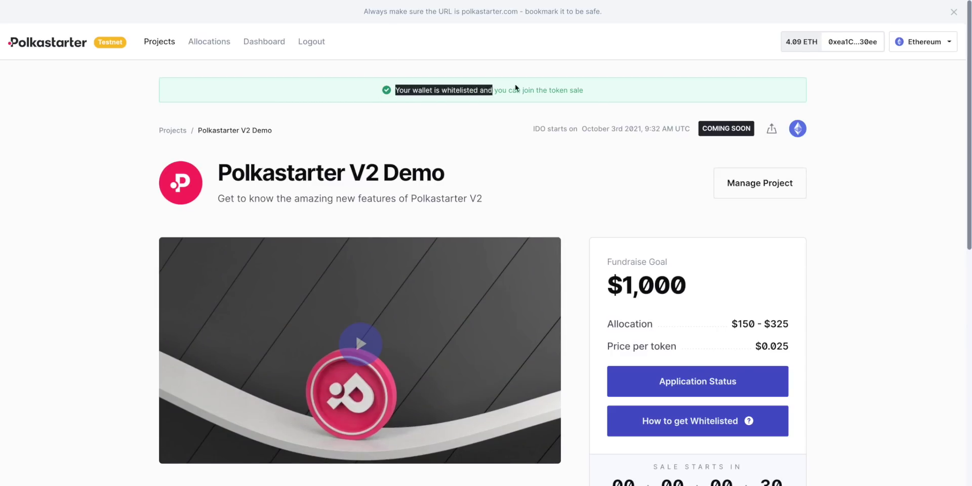
left_click(613, 95)
scroll(828, 305, "down", 1)
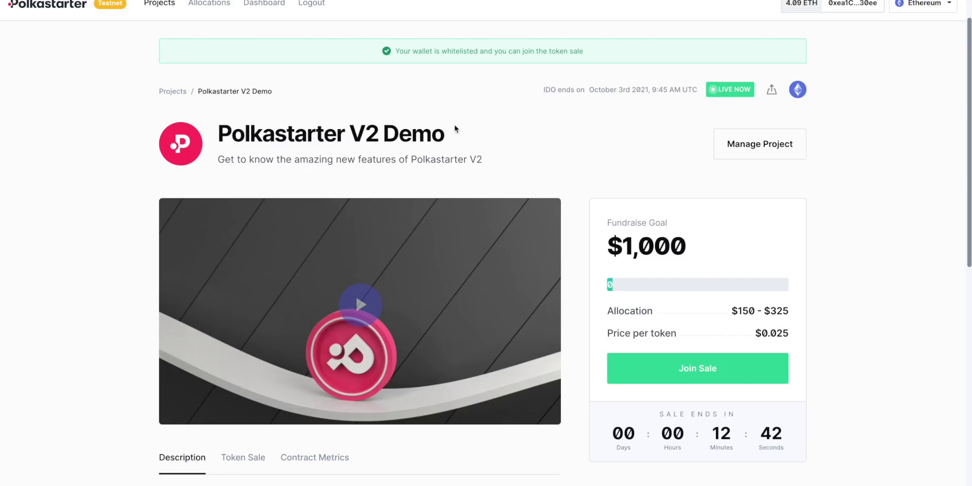
scroll(451, 127, "up", 1)
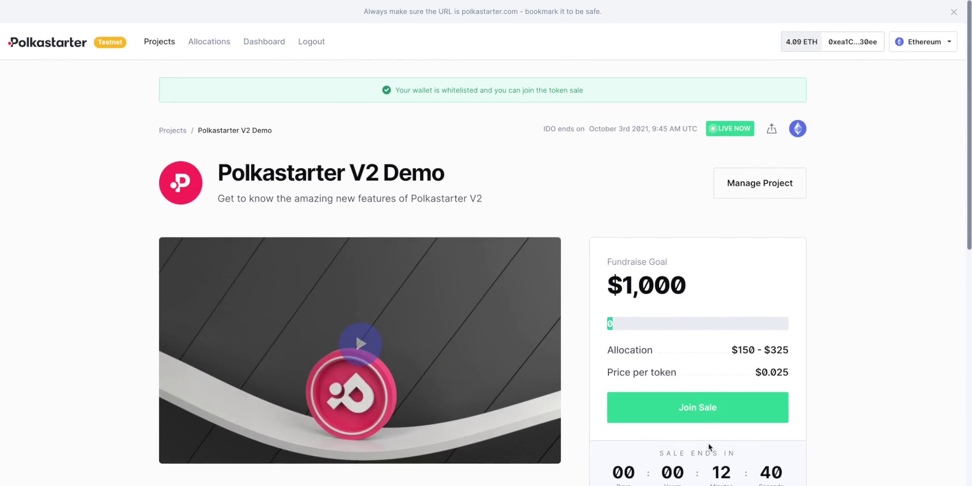
Join the V2 Demo sale with the maximum 0.93 ETH, confirming in MetaMask.
left_click(679, 418)
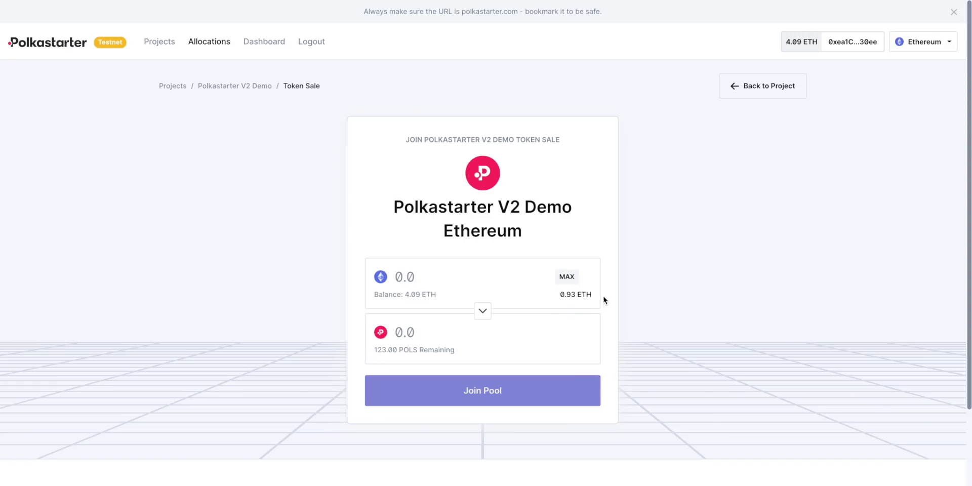
left_click(570, 278)
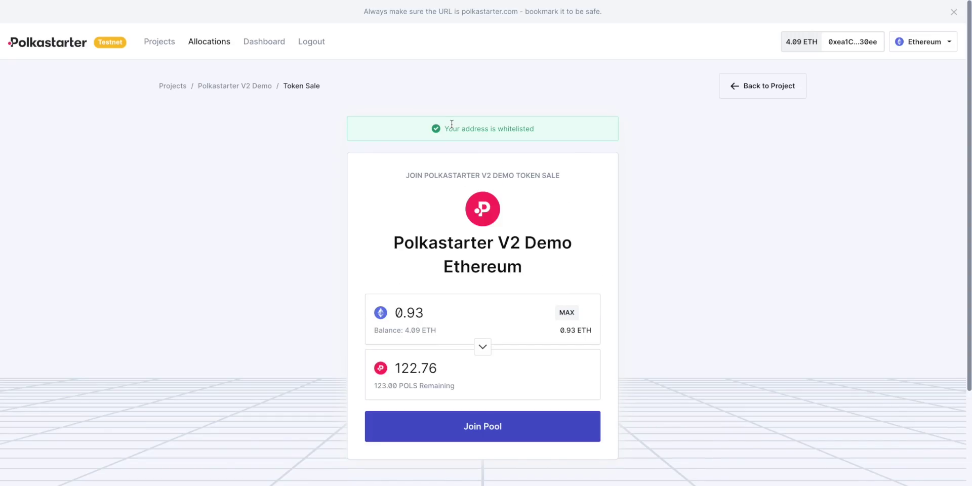
left_click_drag(441, 129, 553, 136)
left_click(553, 136)
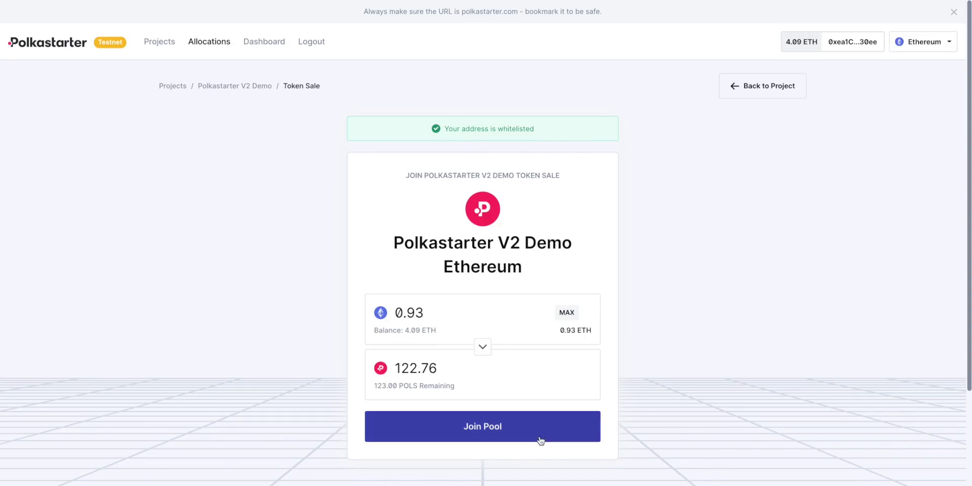
left_click(573, 428)
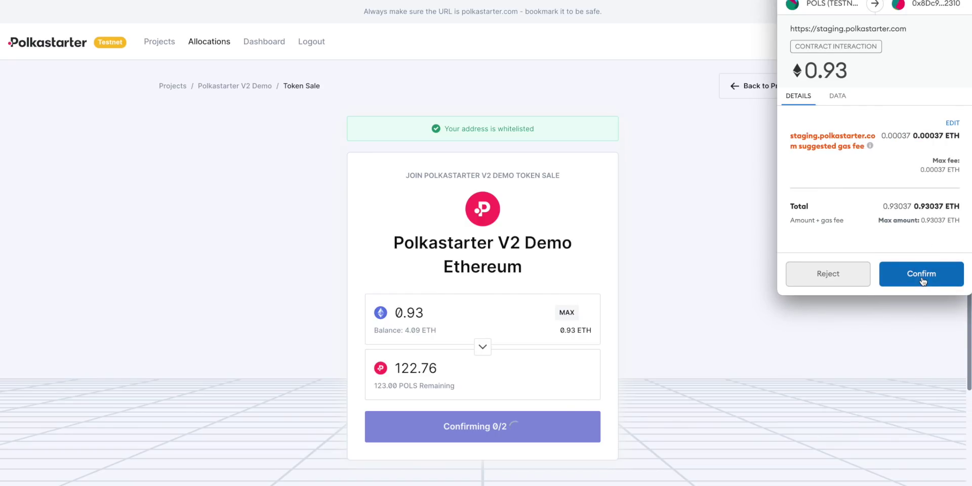
left_click(921, 279)
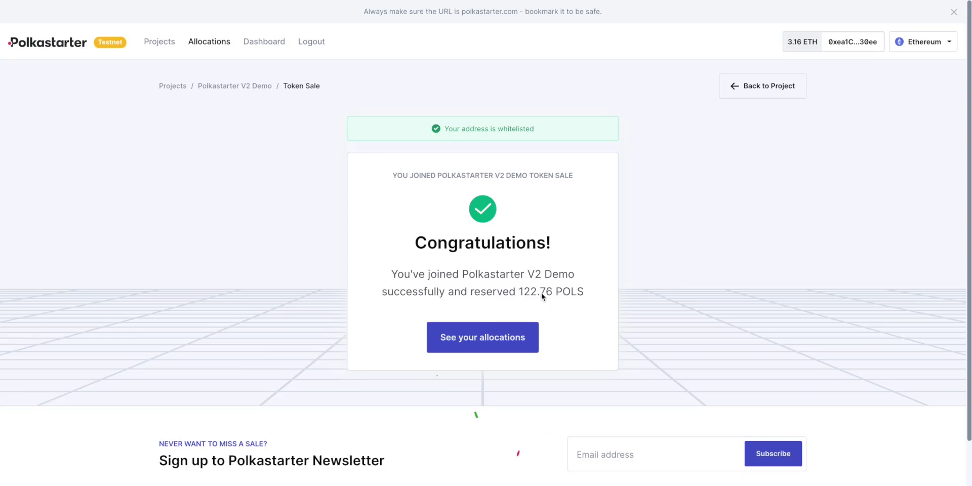
Review the pending V2 Demo allocation: 122.76 POLS total, 0.93 ETH contributed, dated October 3rd 2021.
left_click(503, 343)
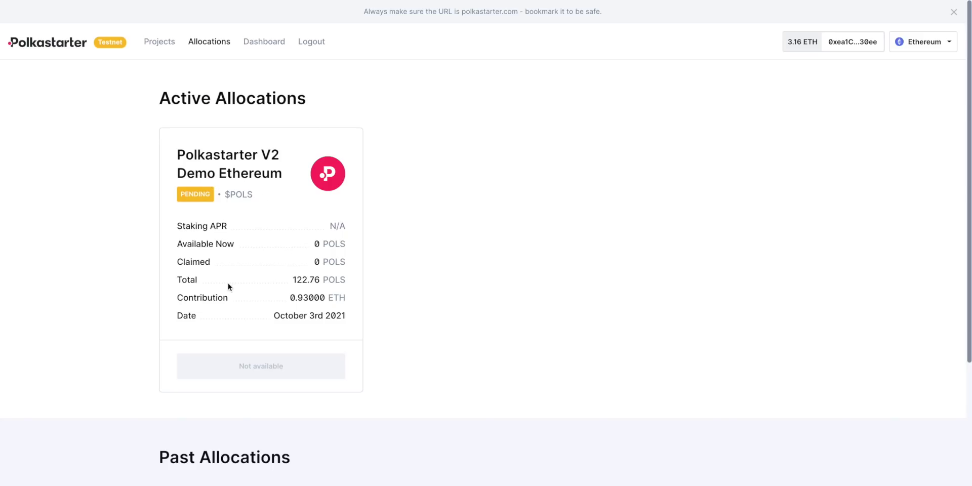
left_click_drag(179, 280, 356, 283)
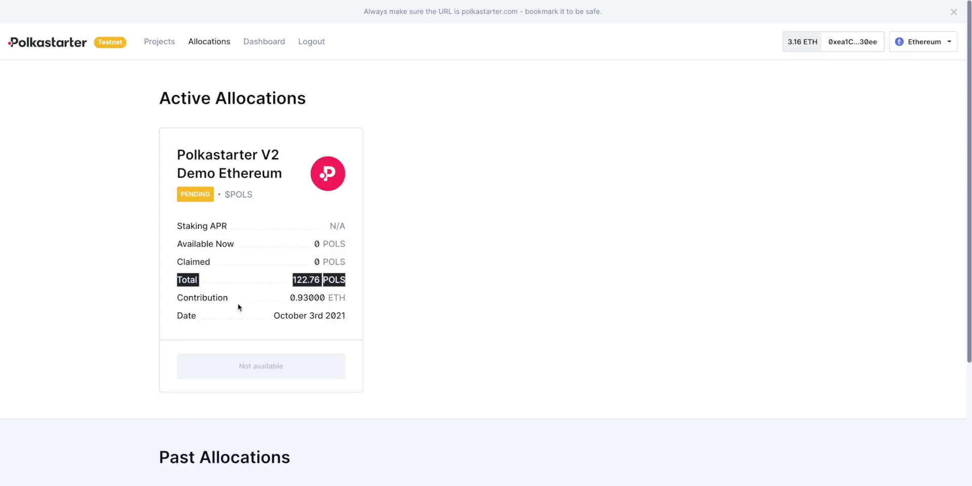
left_click(200, 314)
left_click_drag(178, 298, 347, 300)
left_click(358, 301)
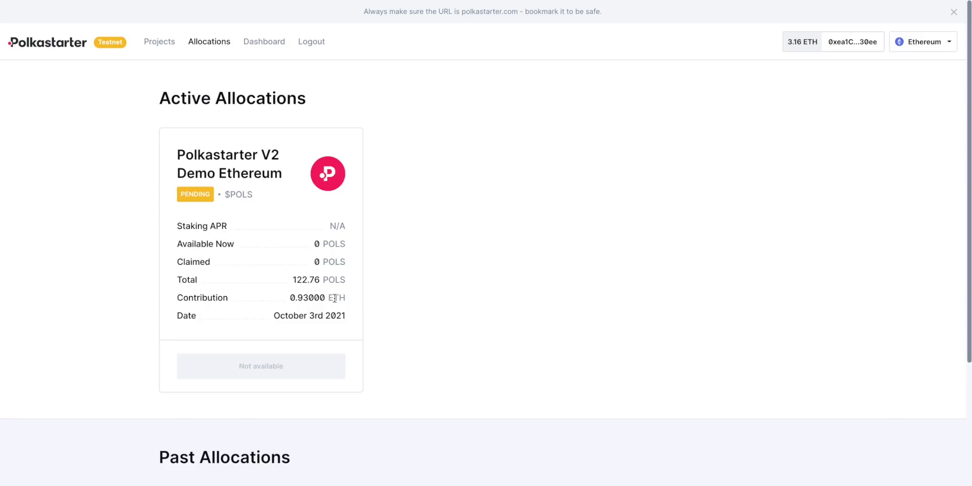
left_click_drag(273, 316, 393, 312)
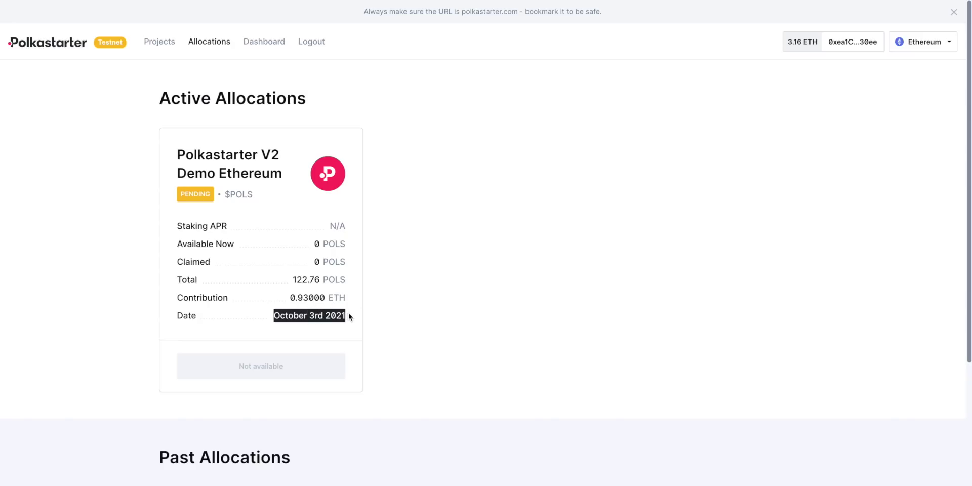
left_click(391, 314)
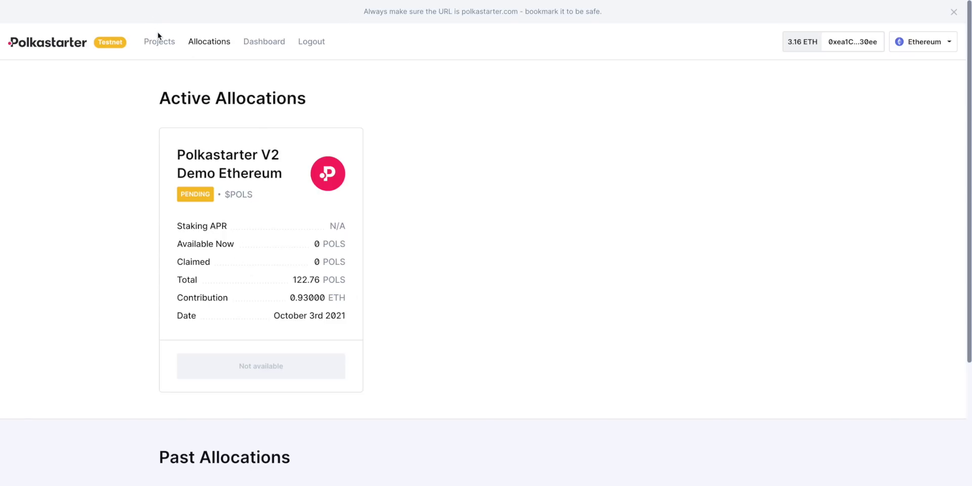
Open the Polkastarter V2 Demo project from the Projects list to reach its now-completed allocation.
left_click(154, 45)
scroll(427, 348, "down", 2)
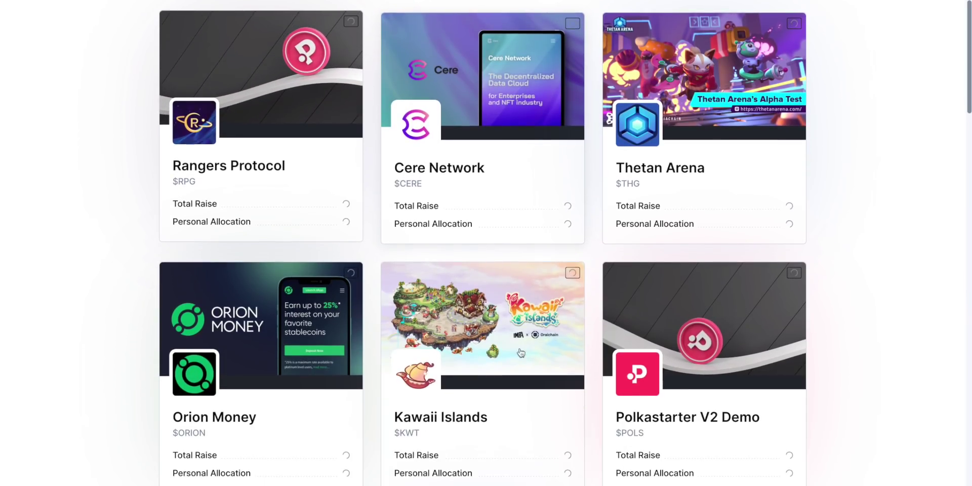
left_click(767, 409)
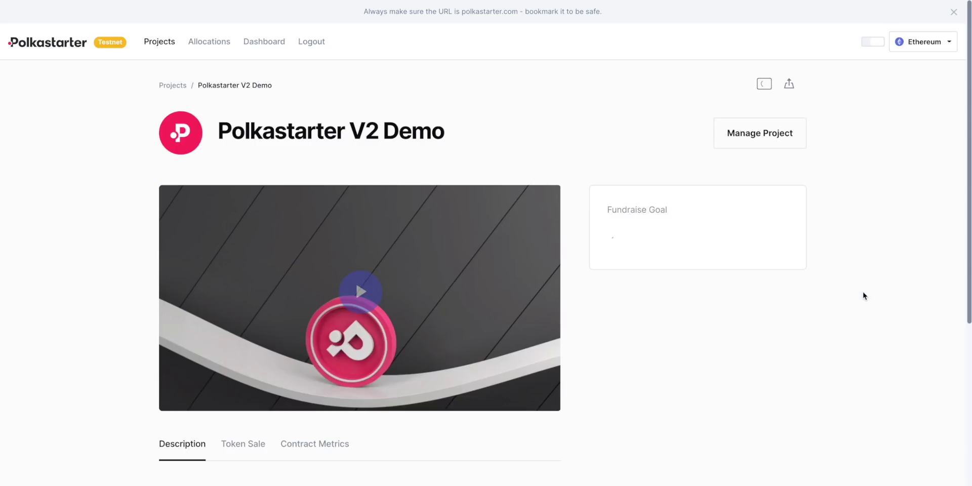
scroll(843, 340, "down", 1)
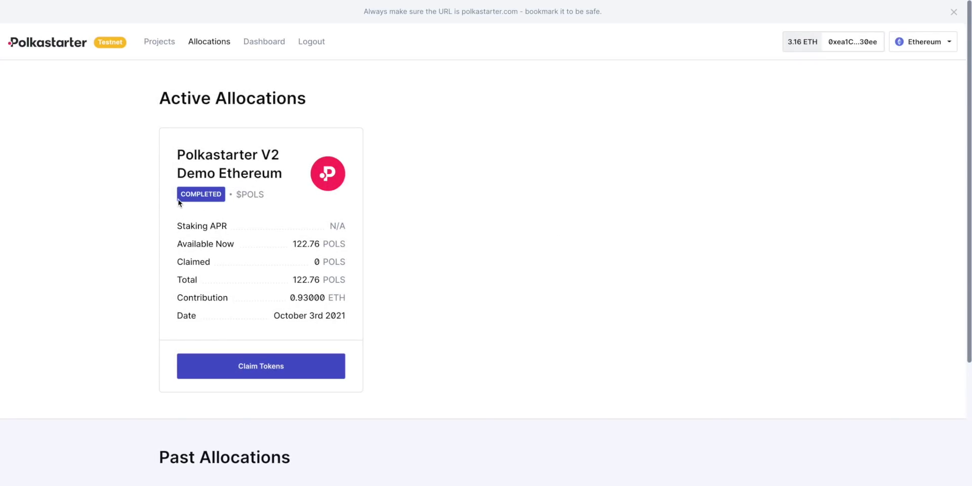
Claim the 122.76 available POLS from the COMPLETED allocation and approve the transaction in MetaMask.
left_click_drag(184, 192, 210, 181)
left_click(138, 195)
left_click(273, 373)
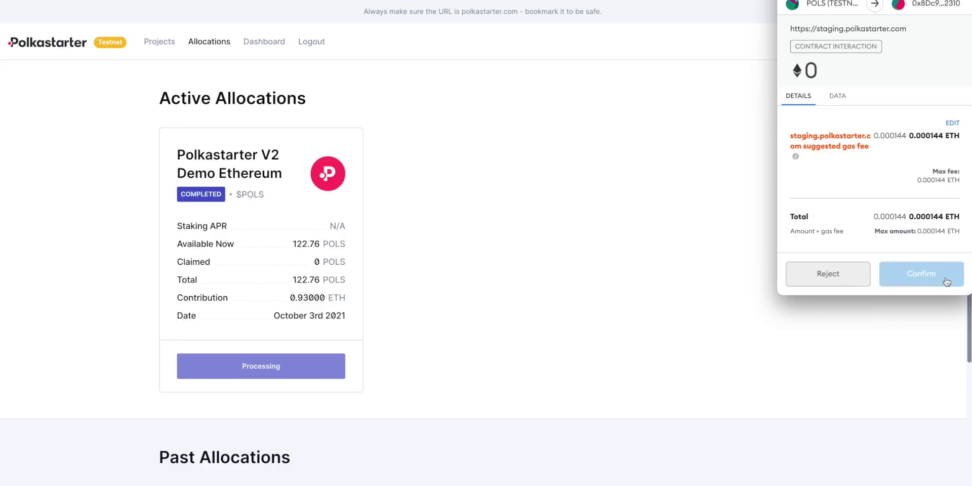
left_click(946, 279)
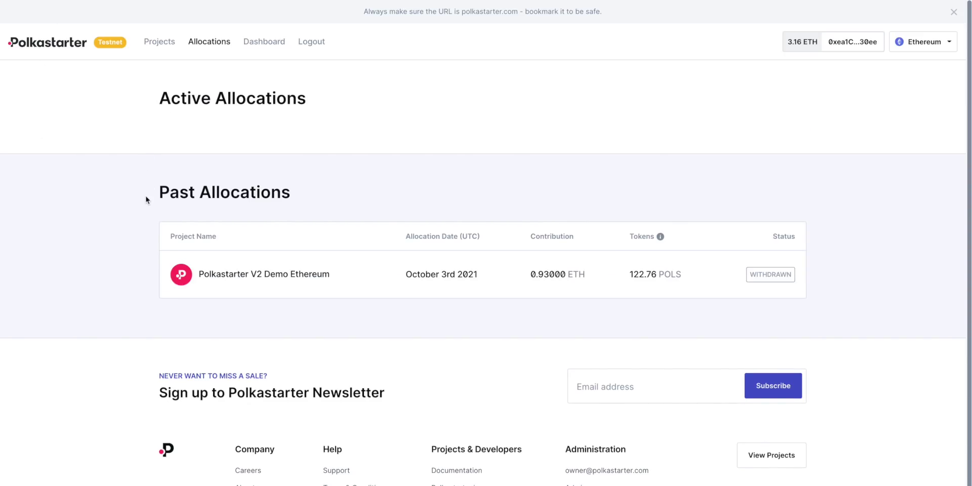
Confirm under Past Allocations that the 0.93 ETH / 122.76 POLS entry reads WITHDRAWN.
left_click_drag(162, 195, 321, 203)
left_click(322, 203)
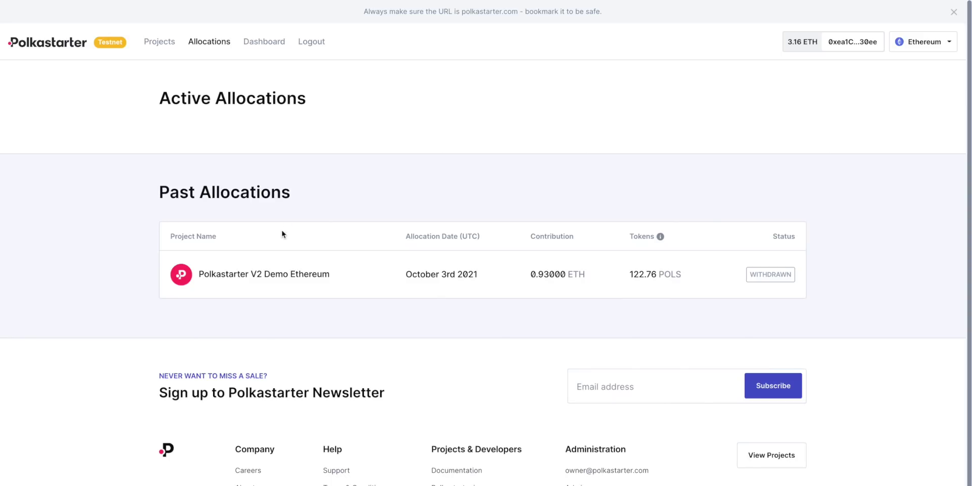